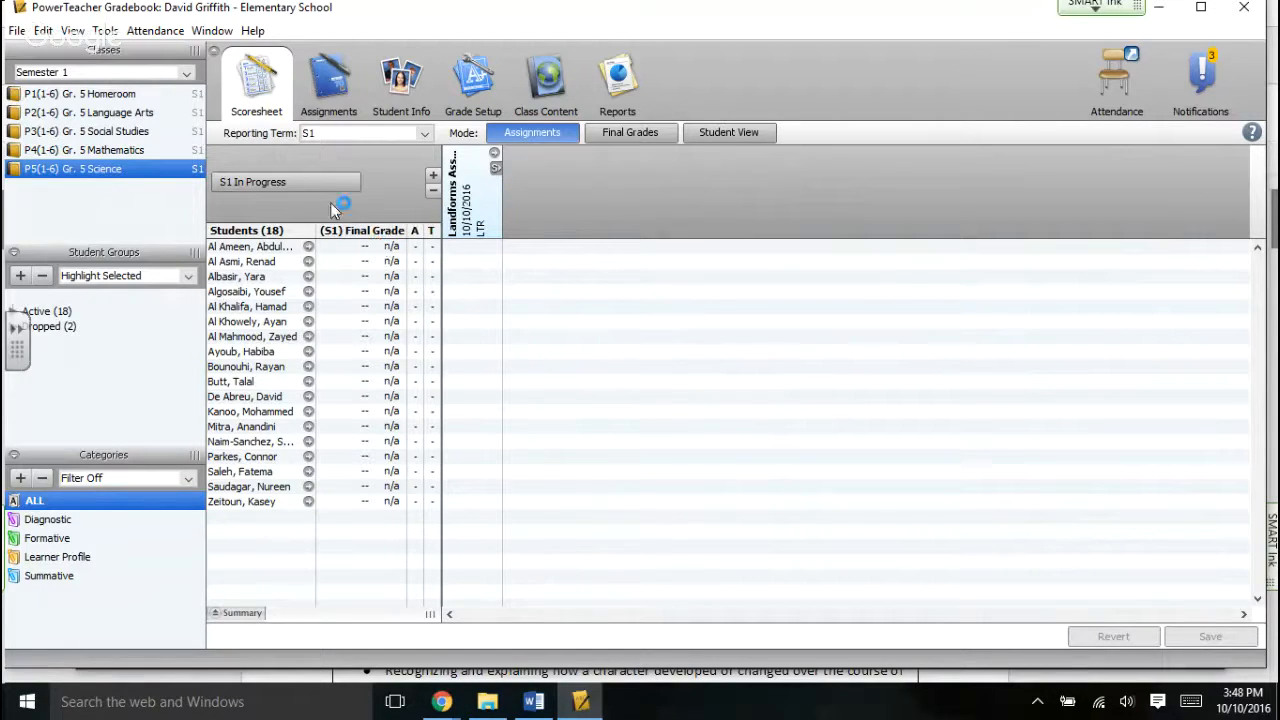
Start a new personal comment bank entry in the preferences with code Q1 and category Science
{"action": "left_click", "coordinate": [105, 31]}
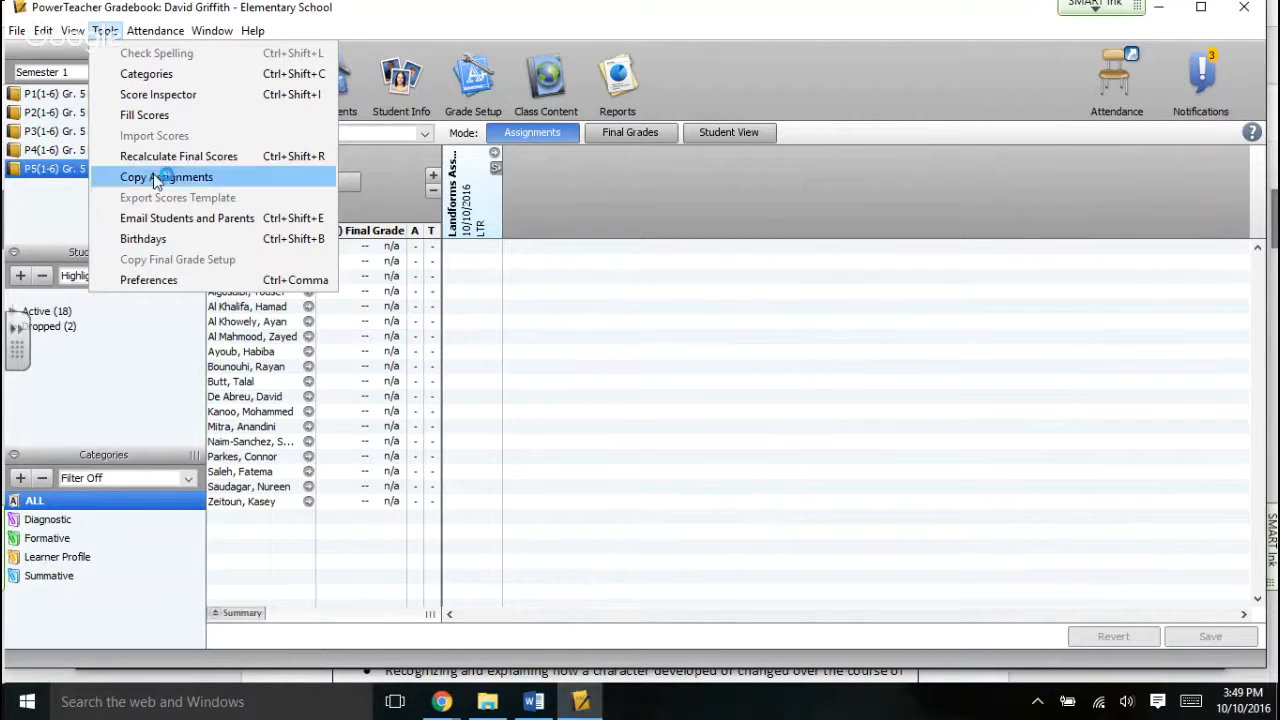
{"action": "left_click", "coordinate": [151, 279]}
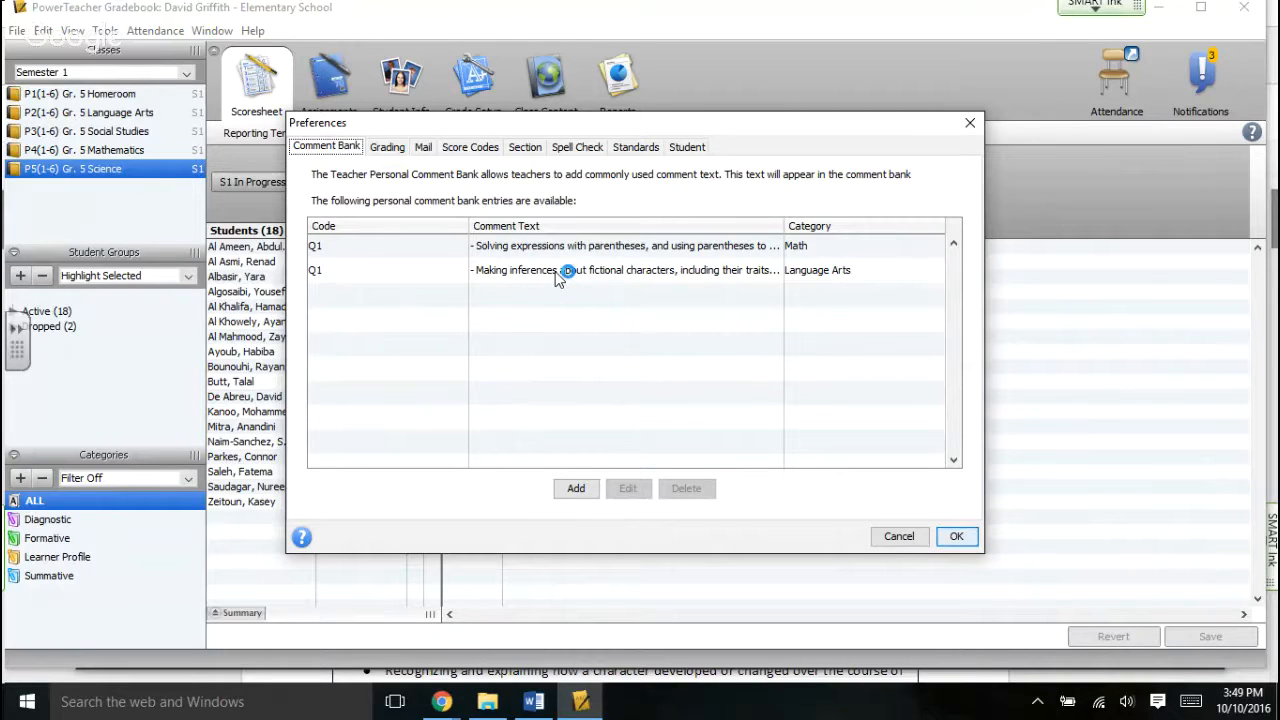
{"action": "left_click", "coordinate": [575, 490]}
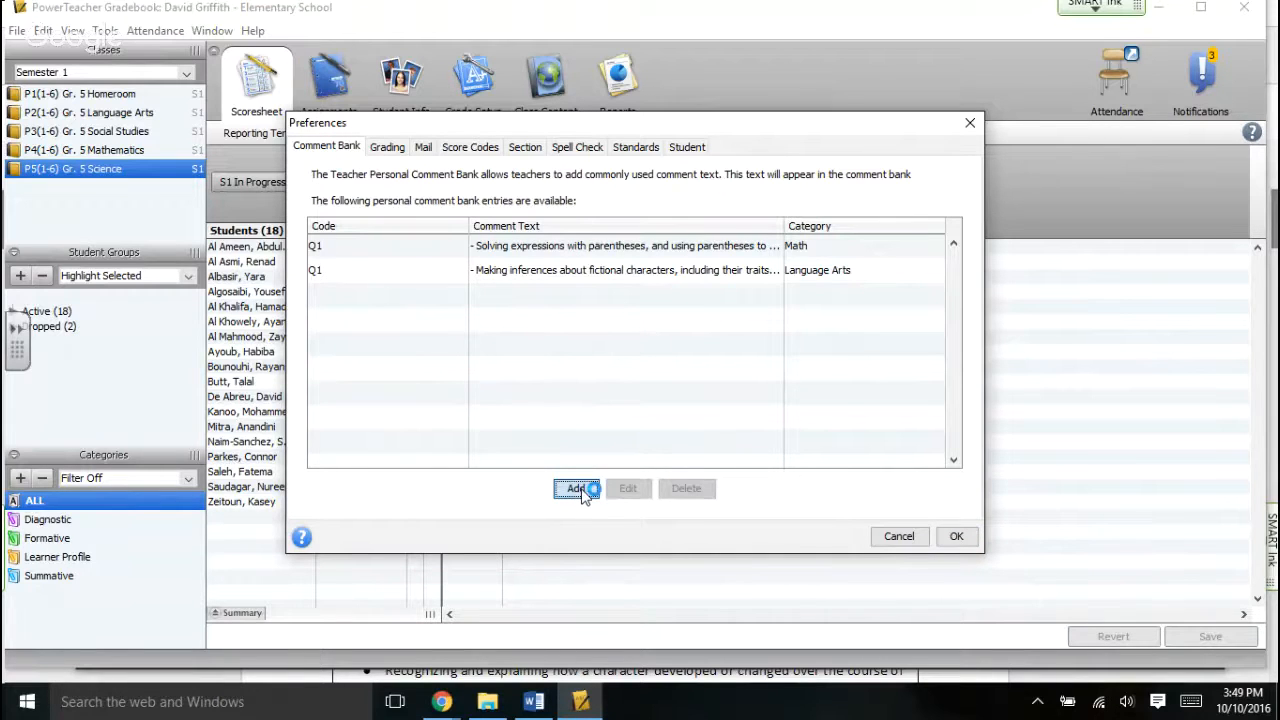
{"action": "left_click", "coordinate": [583, 490]}
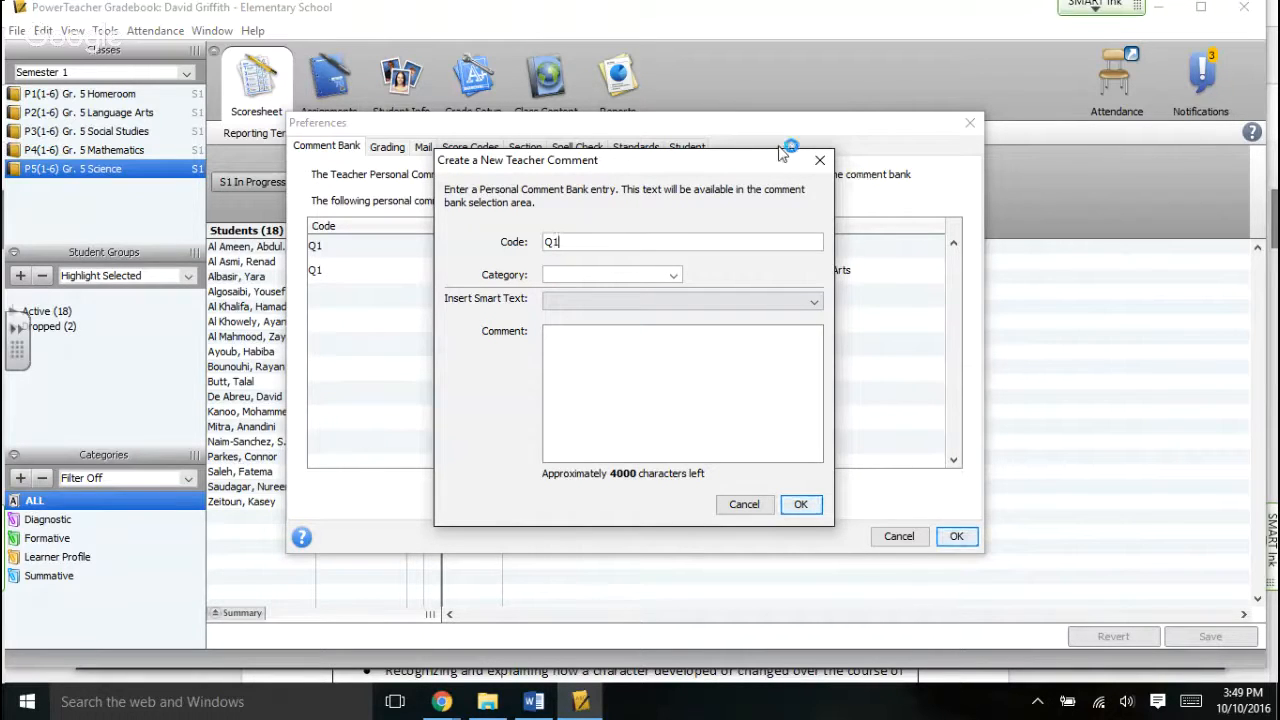
{"action": "key", "text": "Tab"}
{"action": "left_click", "coordinate": [678, 278]}
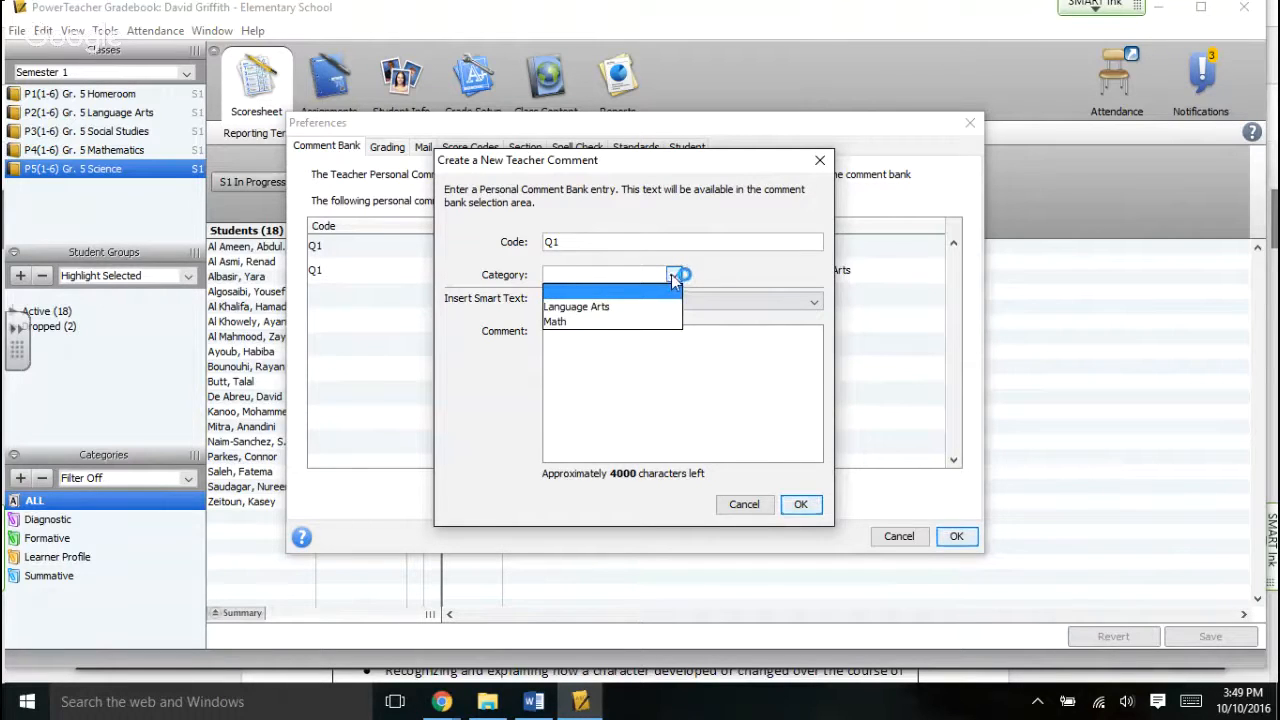
{"action": "left_click", "coordinate": [673, 278]}
{"action": "left_click", "coordinate": [673, 278]}
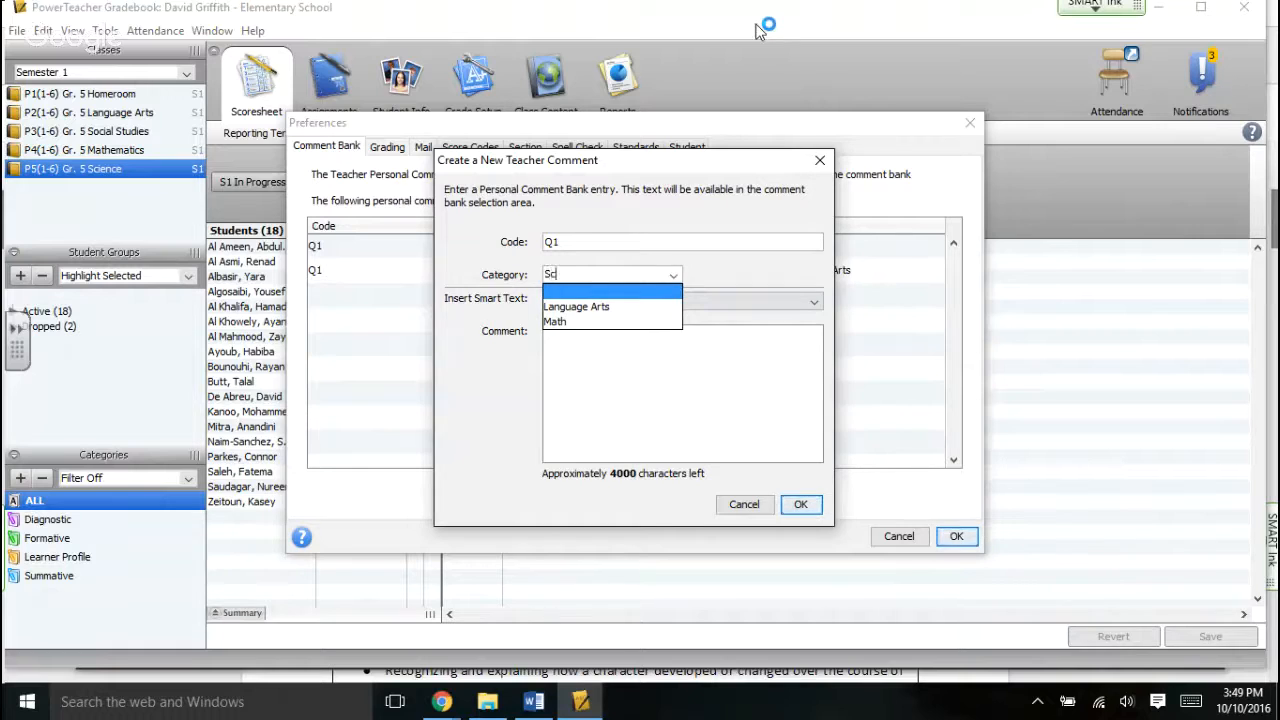
{"action": "left_click", "coordinate": [773, 333]}
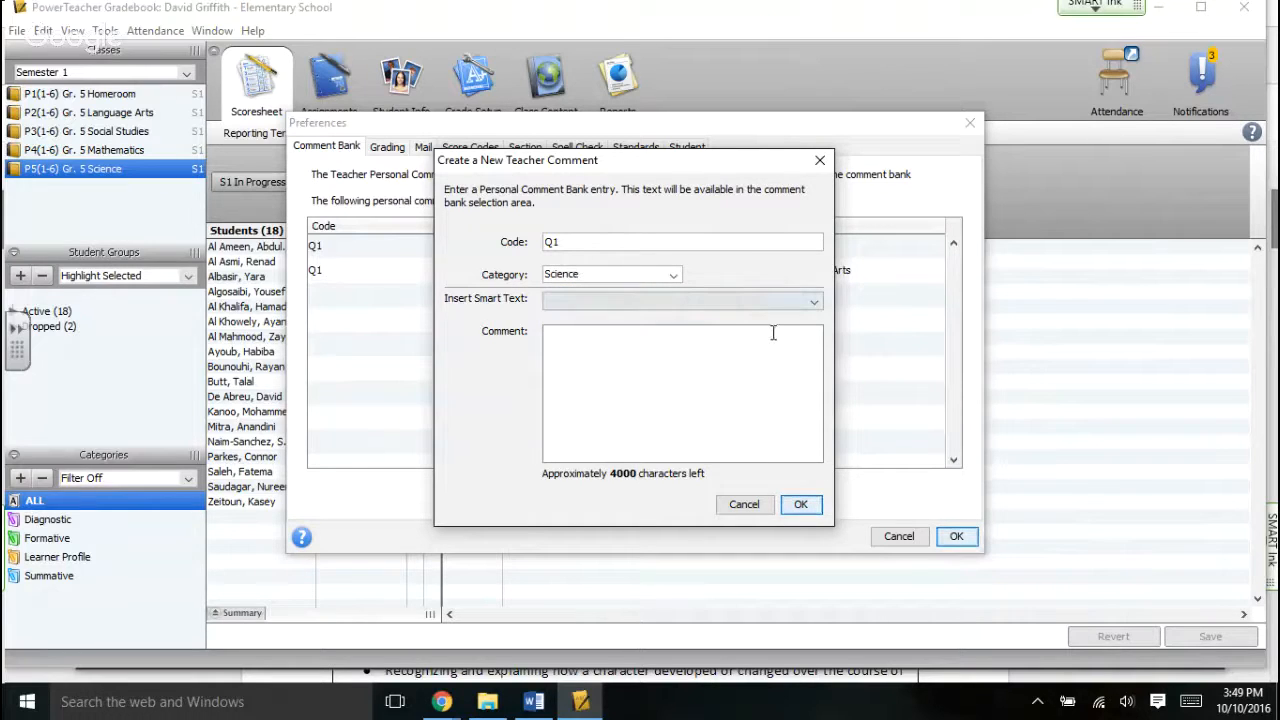
Look through the available smart text placeholders for the new comment and leave the selection blank
{"action": "left_click", "coordinate": [643, 305]}
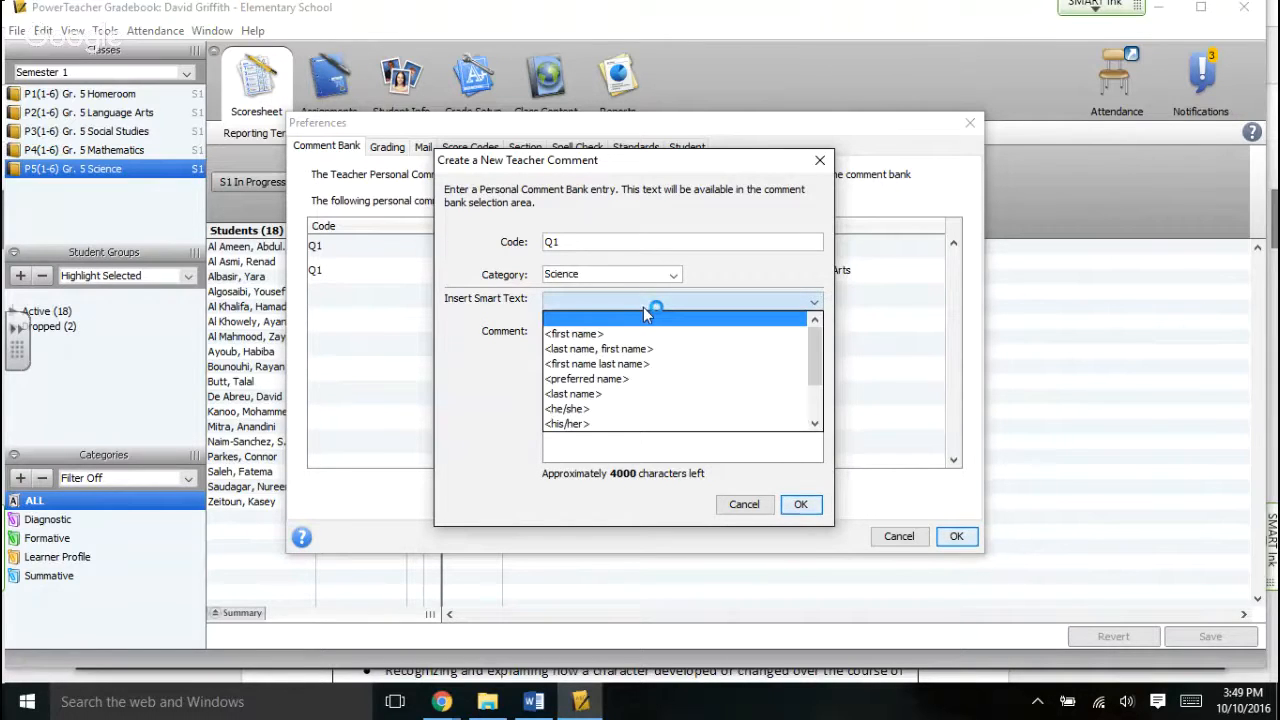
{"action": "scroll", "coordinate": [620, 345], "scroll_direction": "down", "scroll_amount": 3}
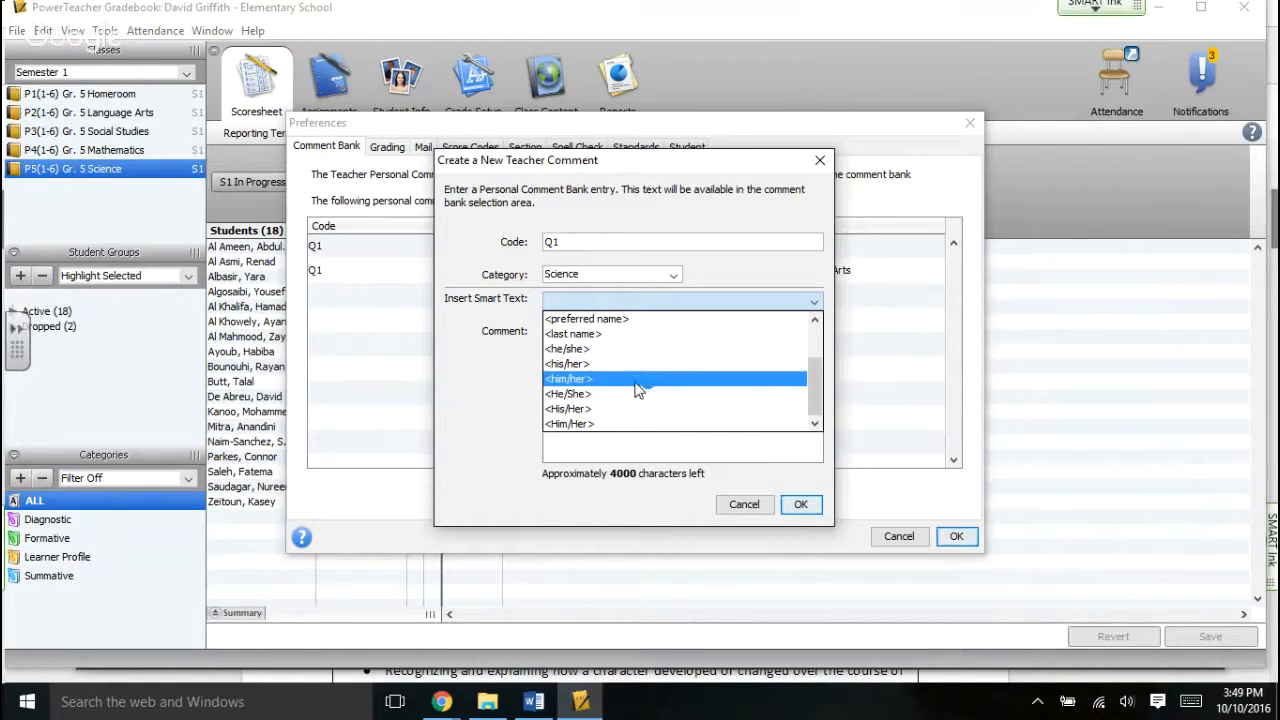
{"action": "scroll", "coordinate": [640, 385], "scroll_direction": "up", "scroll_amount": 3}
{"action": "left_click", "coordinate": [680, 318]}
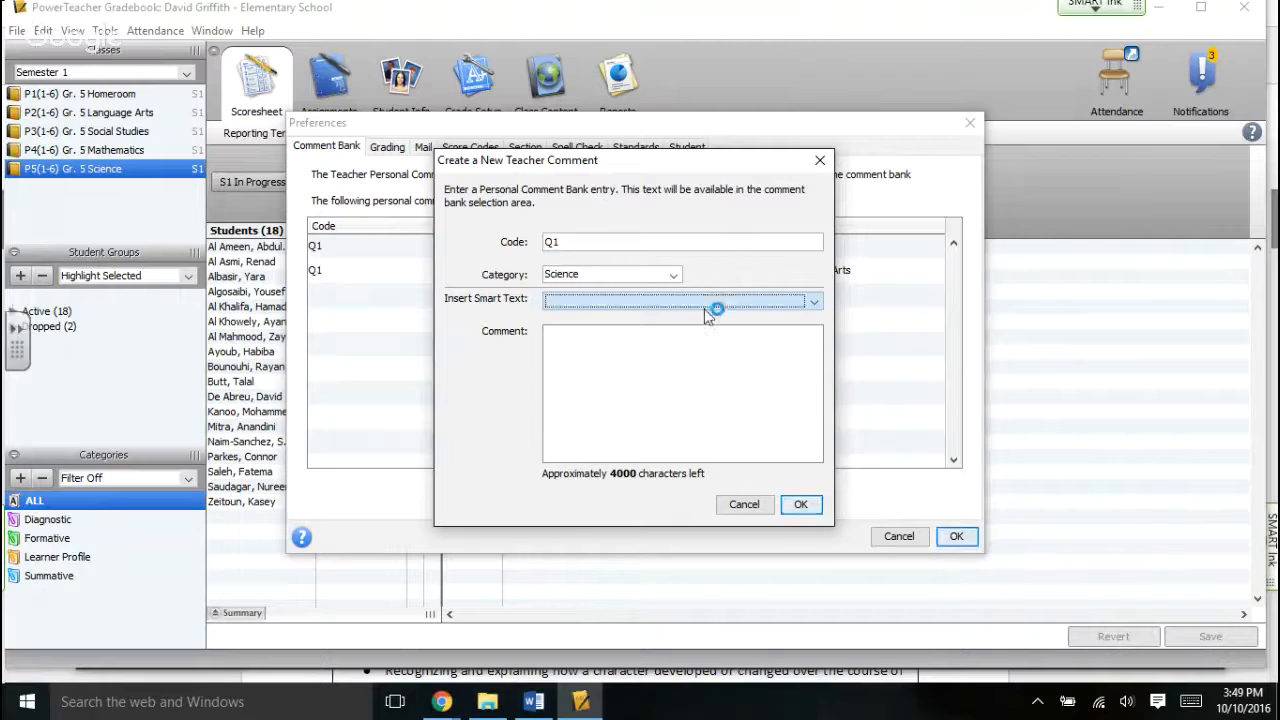
Copy the three Science bullets from the Grade 5 Prog.Report document in Chrome into the new entry's comment text in PowerTeacher Gradebook
{"action": "left_click", "coordinate": [566, 345]}
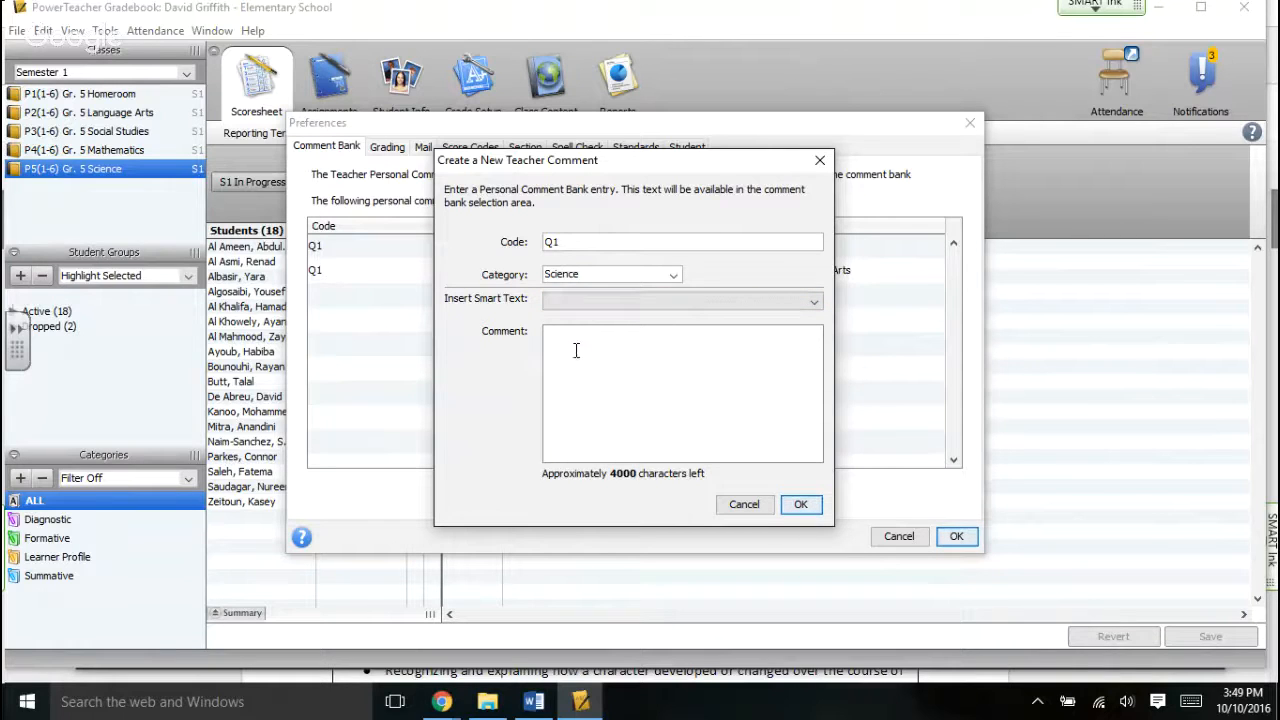
{"action": "left_click", "coordinate": [443, 703]}
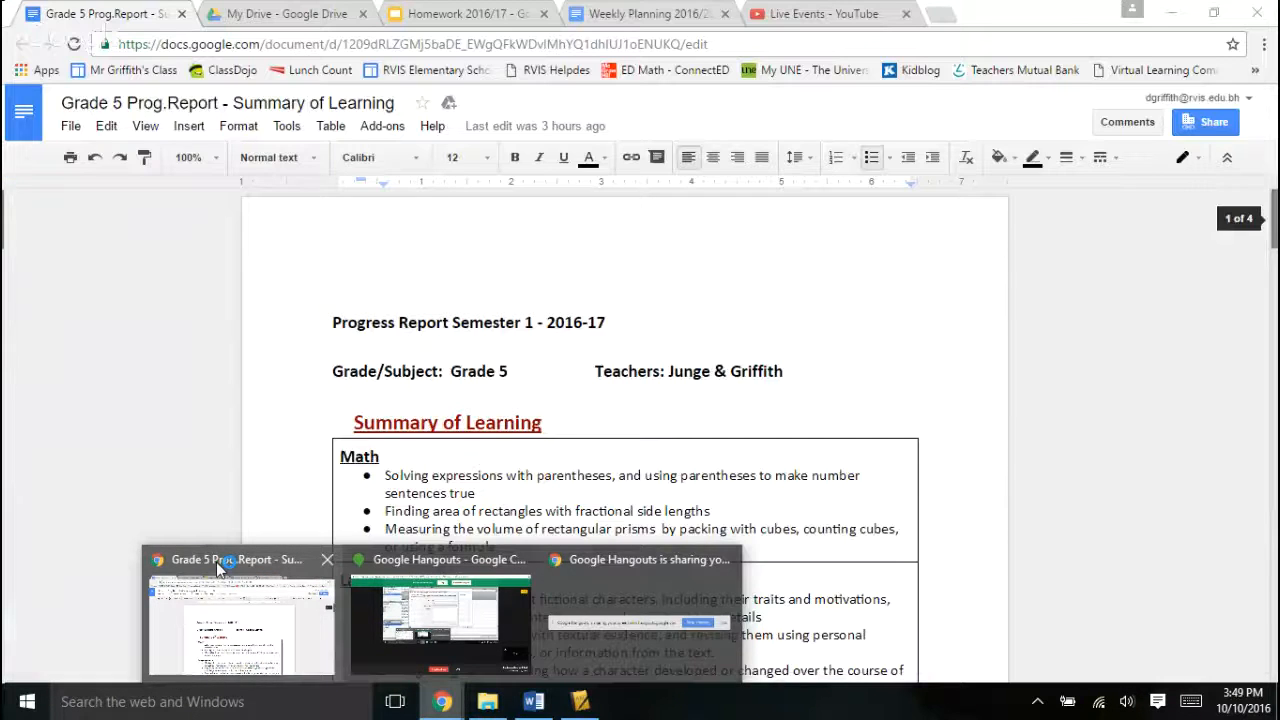
{"action": "left_click", "coordinate": [218, 563]}
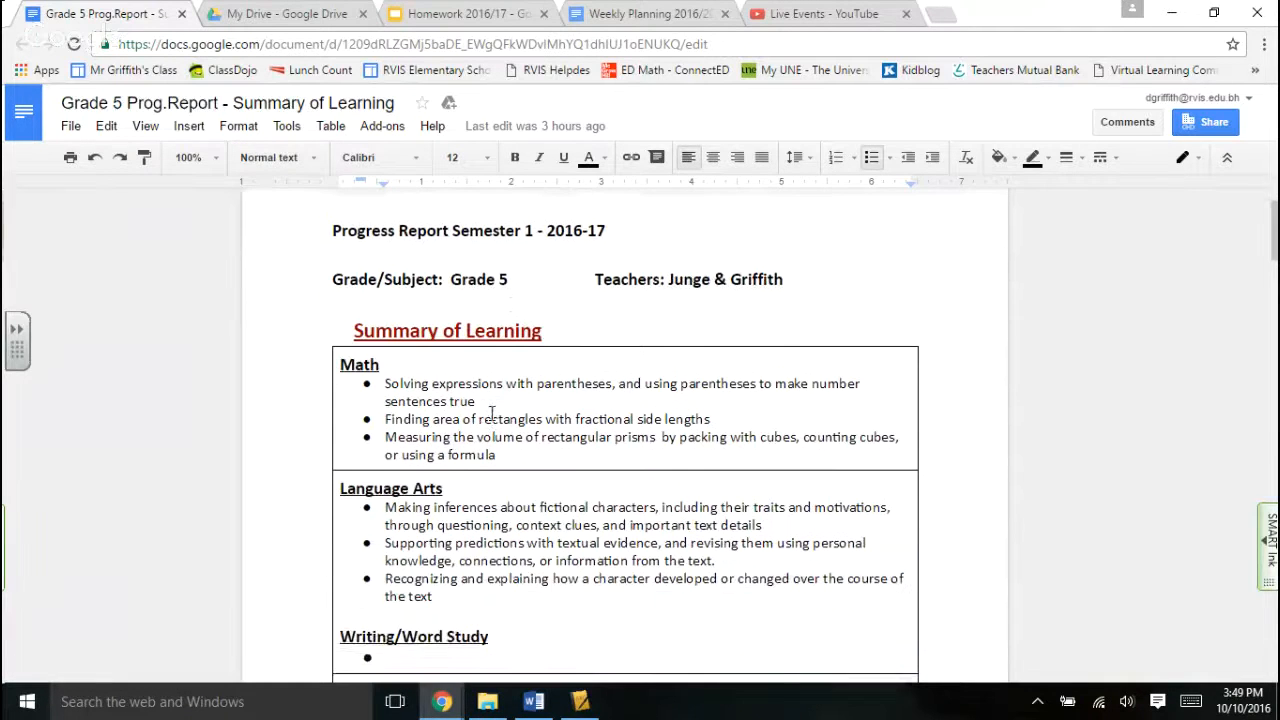
{"action": "scroll", "coordinate": [510, 290], "scroll_direction": "down", "scroll_amount": 2}
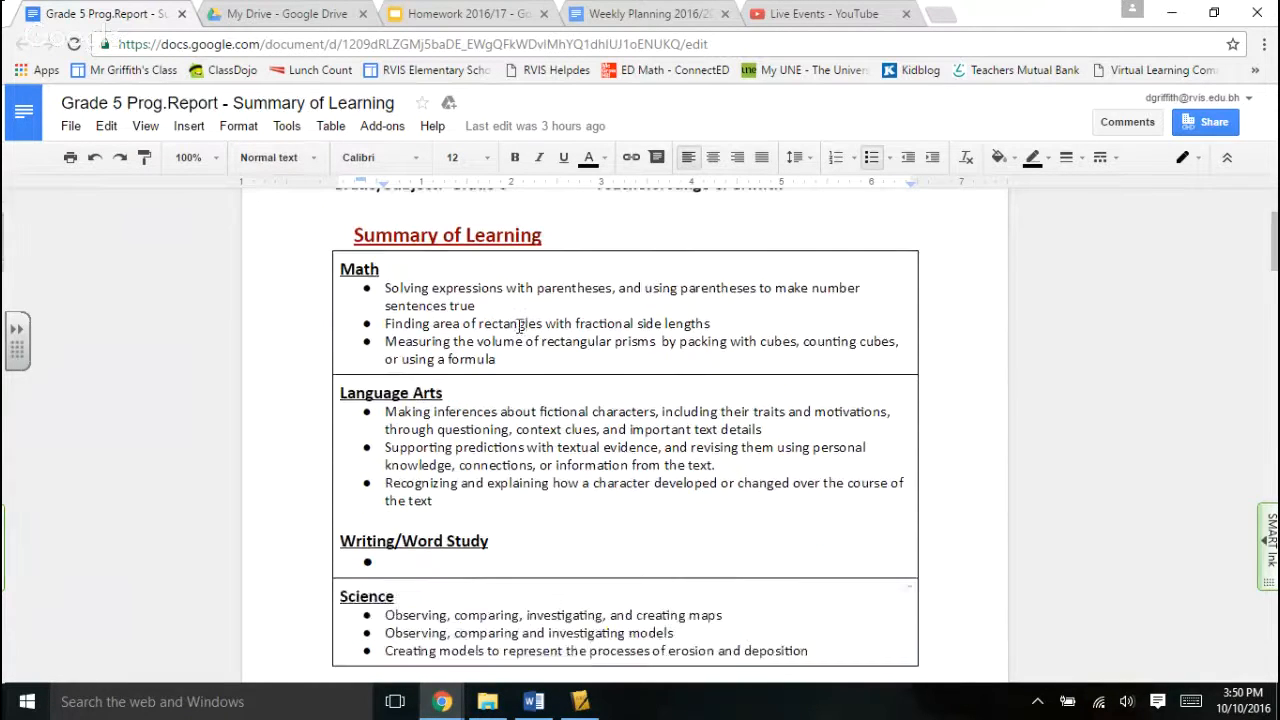
{"action": "scroll", "coordinate": [550, 370], "scroll_direction": "down", "scroll_amount": 4}
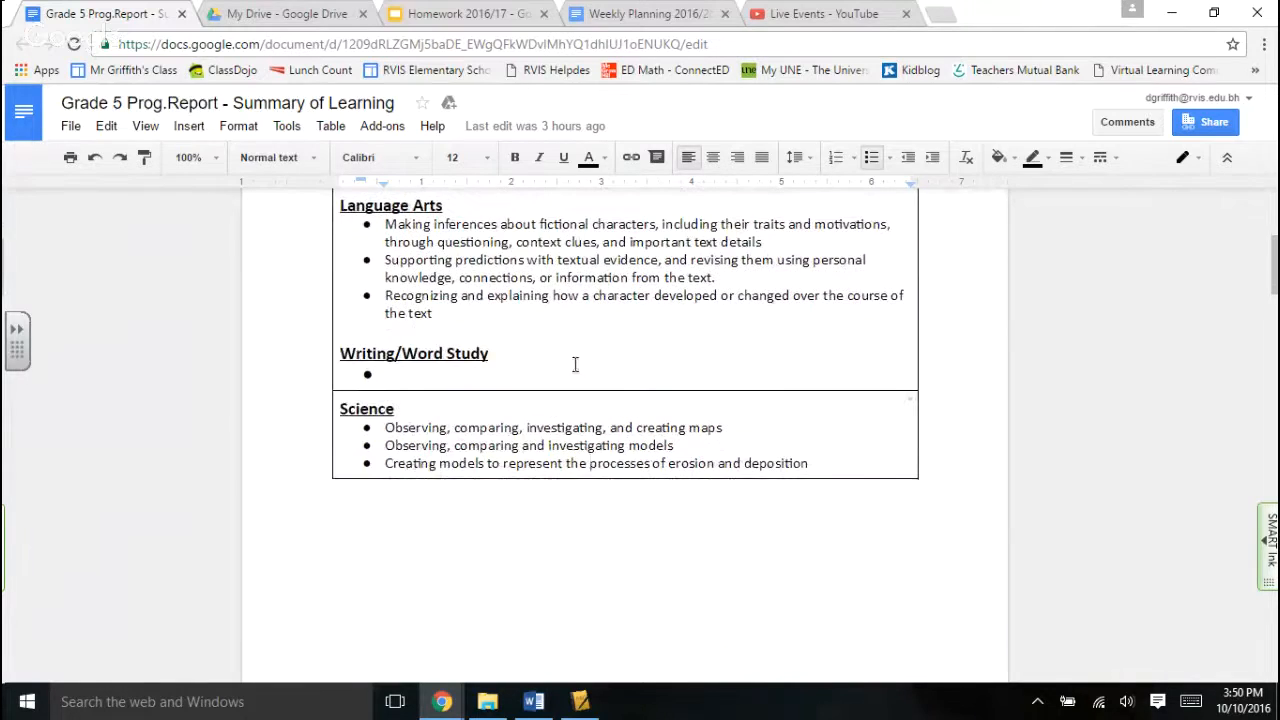
{"action": "double_click", "coordinate": [832, 462]}
{"action": "left_click", "coordinate": [815, 467]}
{"action": "left_click_drag", "start_coordinate": [818, 468], "coordinate": [379, 435]}
{"action": "key", "text": "ctrl+c"}
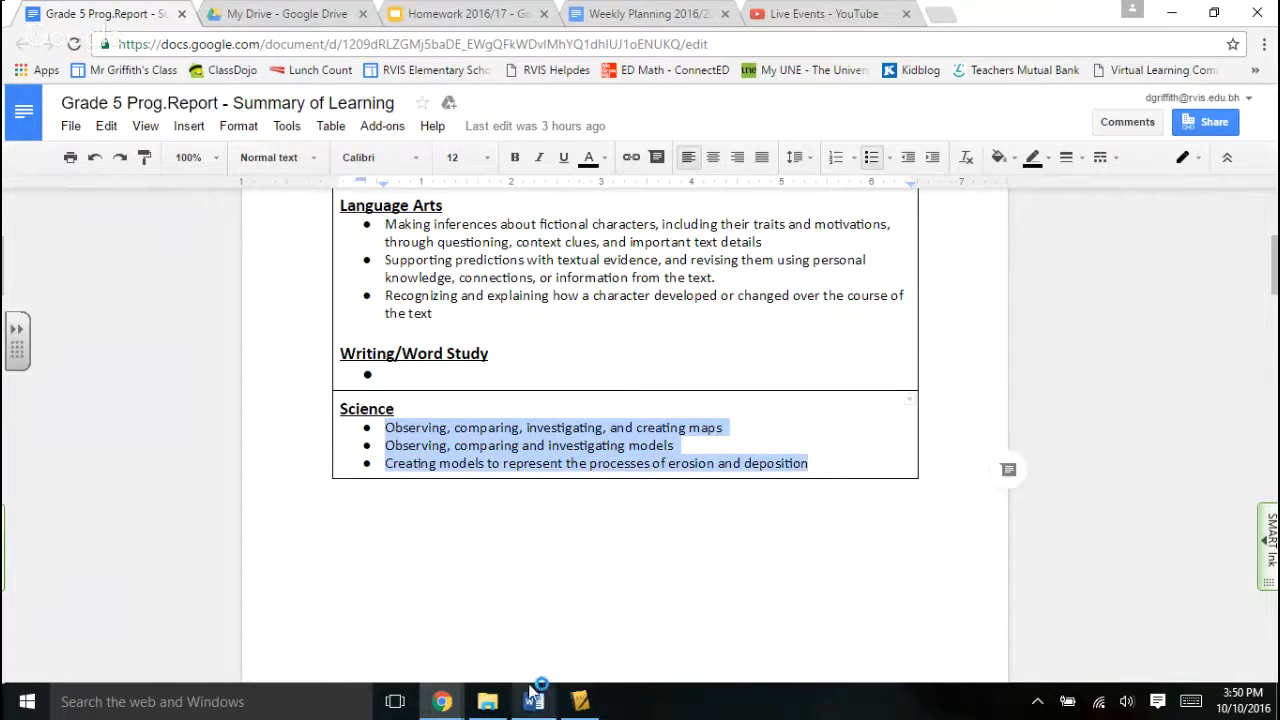
{"action": "left_click", "coordinate": [580, 701]}
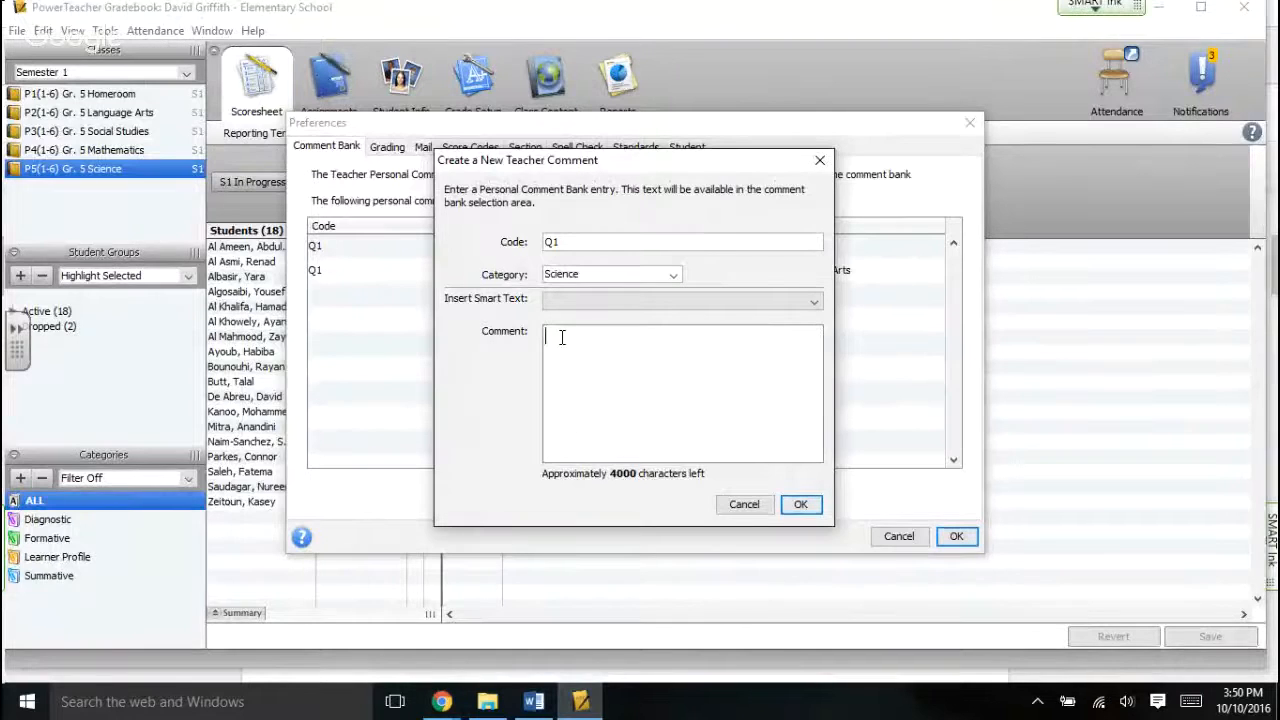
{"action": "key", "text": "ctrl+v"}
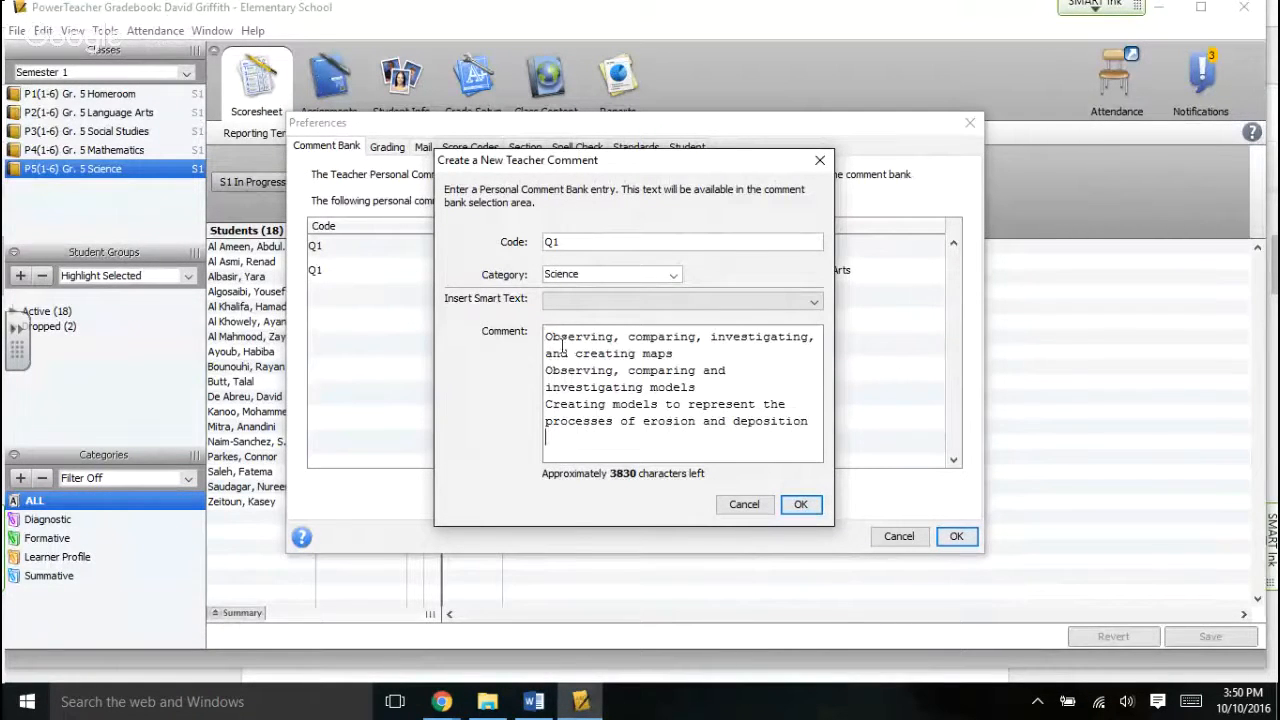
Put a dash and a space before each of the three Science comment points and save the entry
{"action": "left_click", "coordinate": [545, 338]}
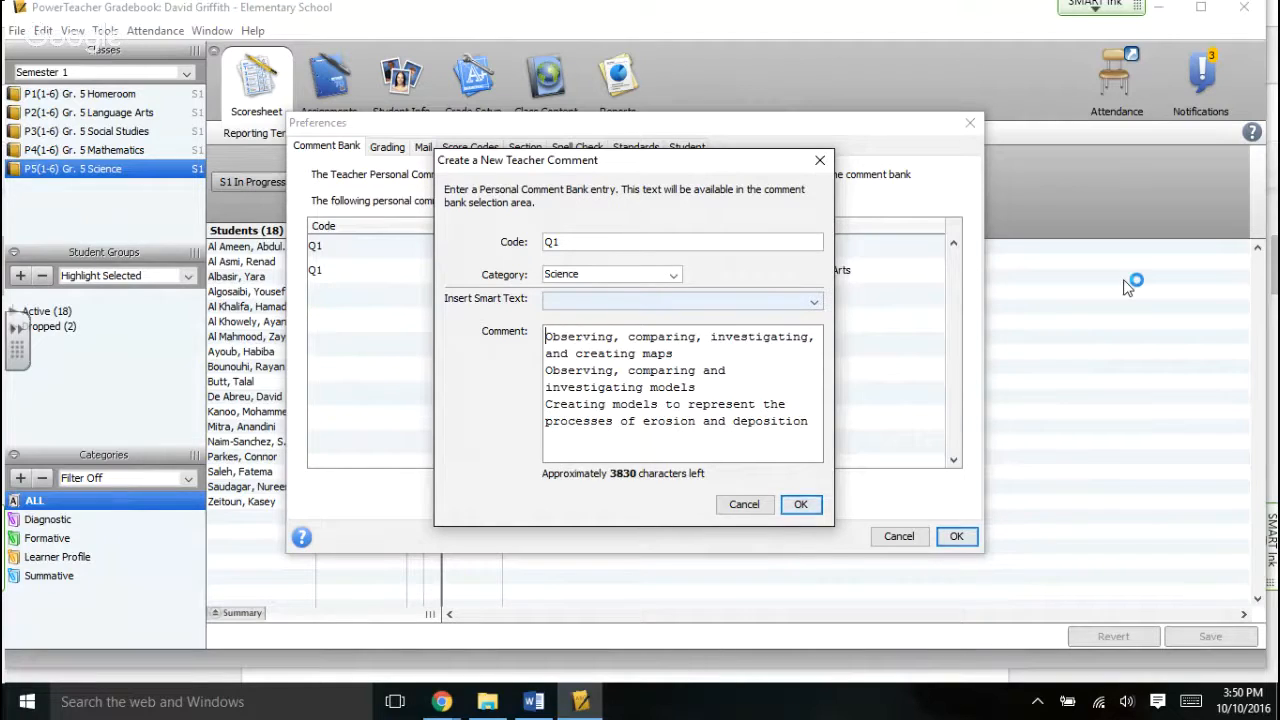
{"action": "type", "text": "-"}
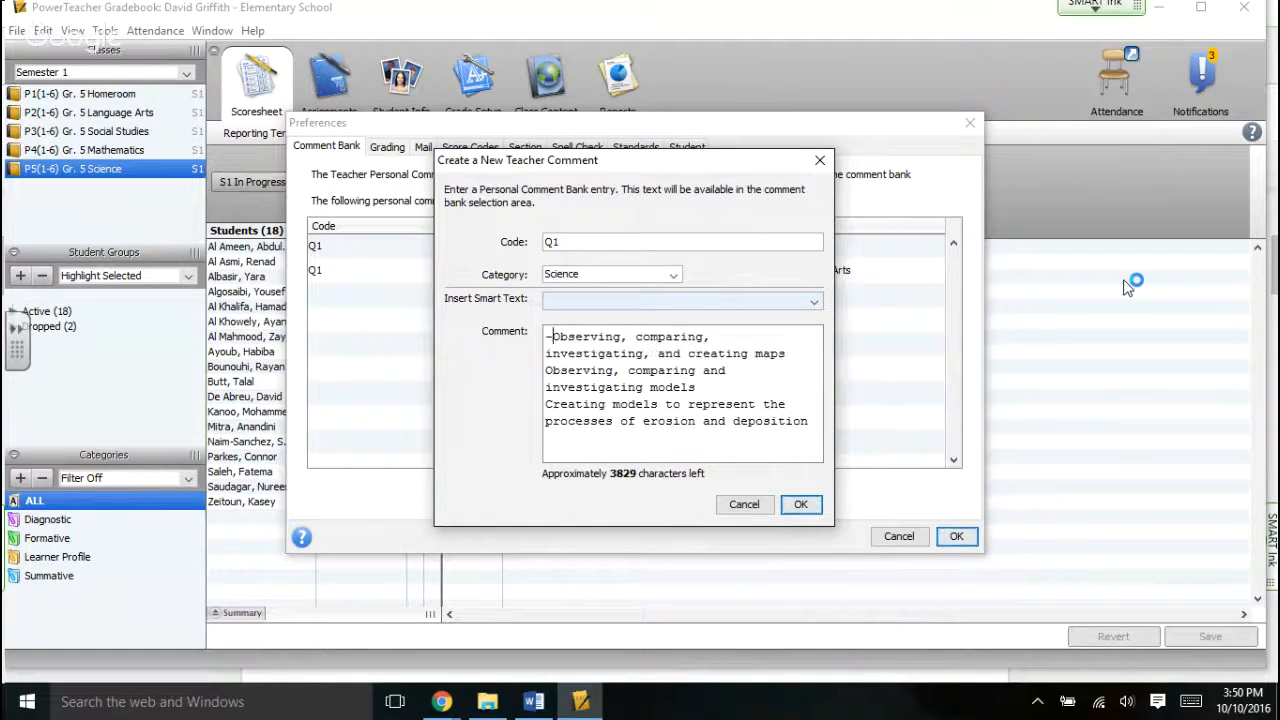
{"action": "left_click", "coordinate": [546, 372]}
{"action": "type", "text": "-"}
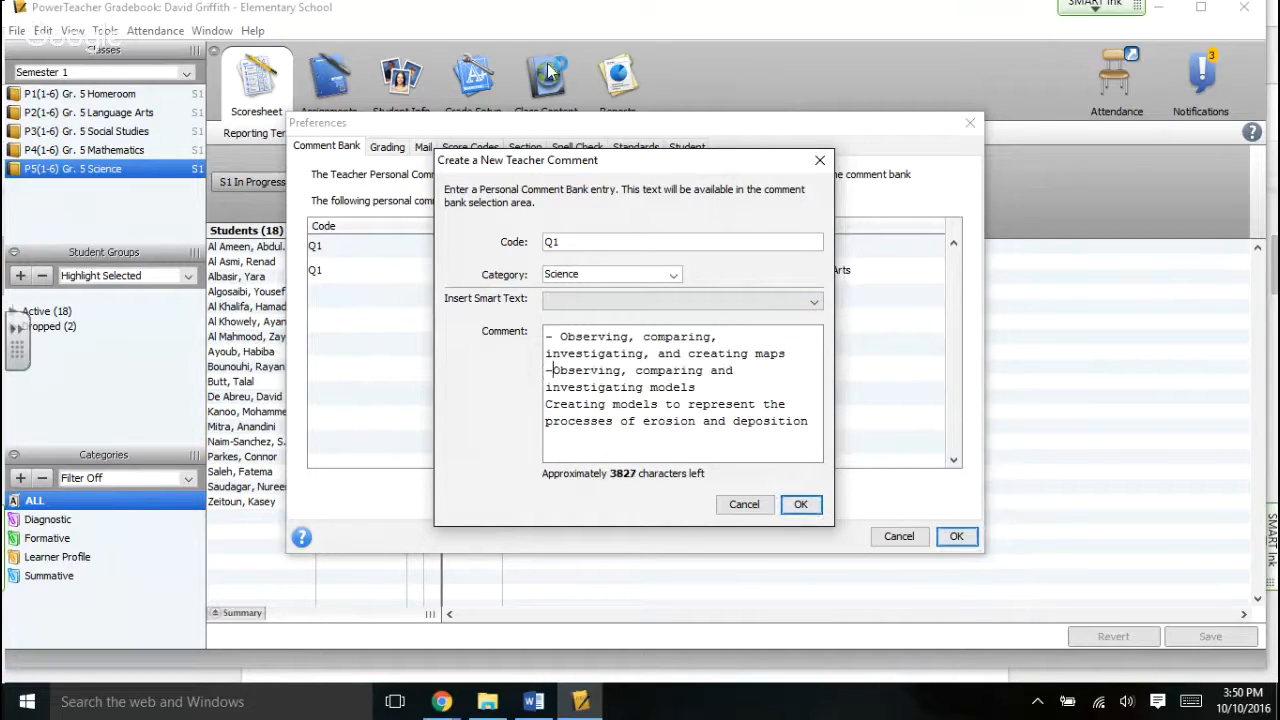
{"action": "left_click", "coordinate": [546, 406]}
{"action": "type", "text": "-"}
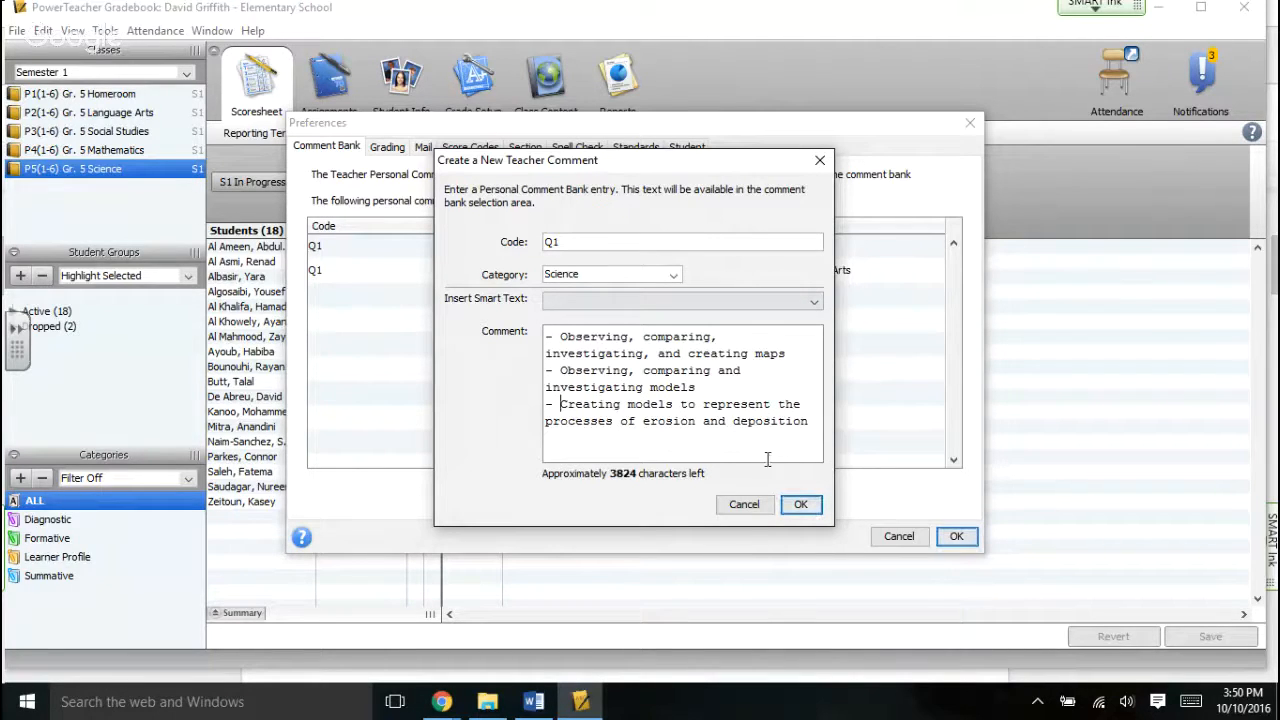
{"action": "left_click", "coordinate": [800, 506]}
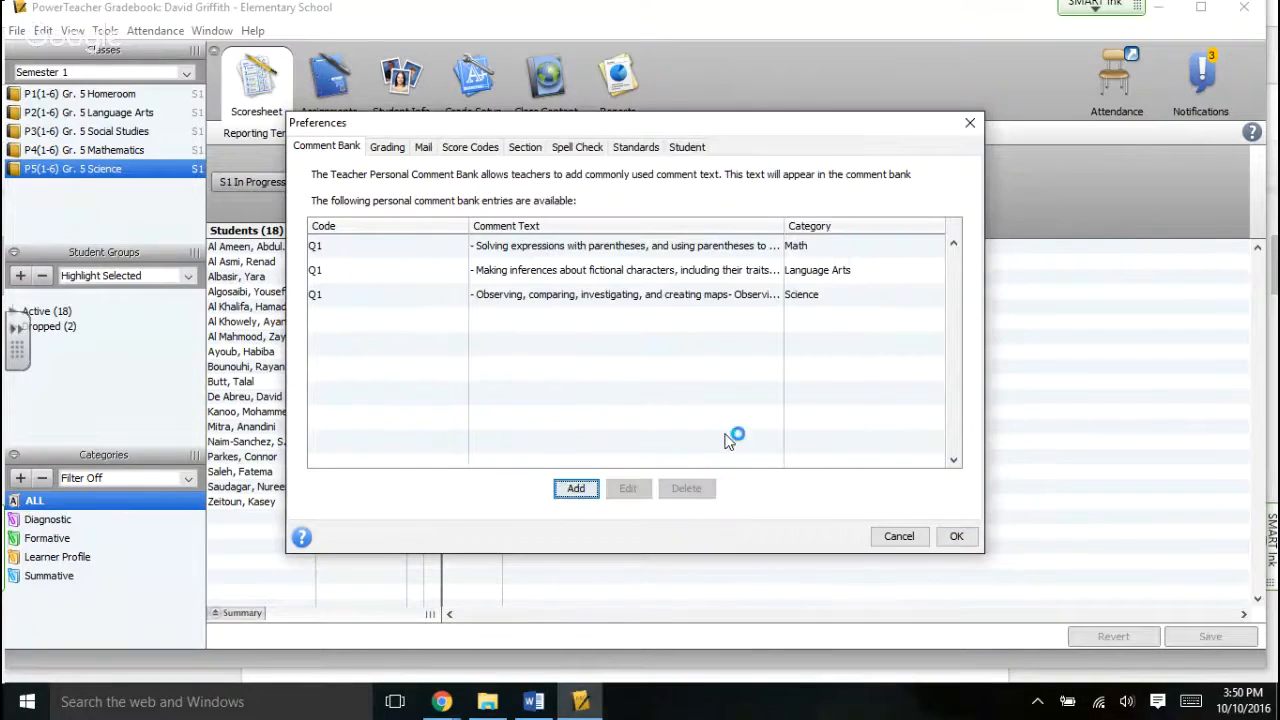
Open the Language Arts entry to review its full comment text, then accept it and save the preferences
{"action": "left_click", "coordinate": [577, 271]}
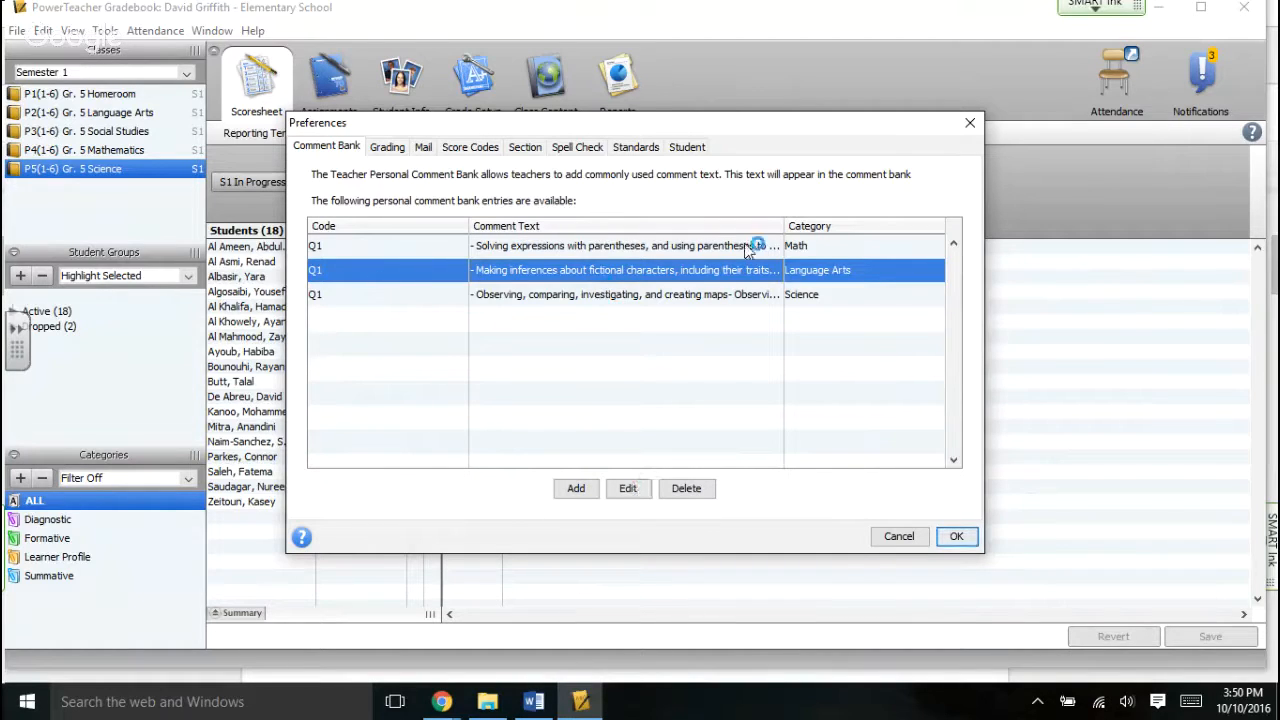
{"action": "left_click", "coordinate": [628, 490]}
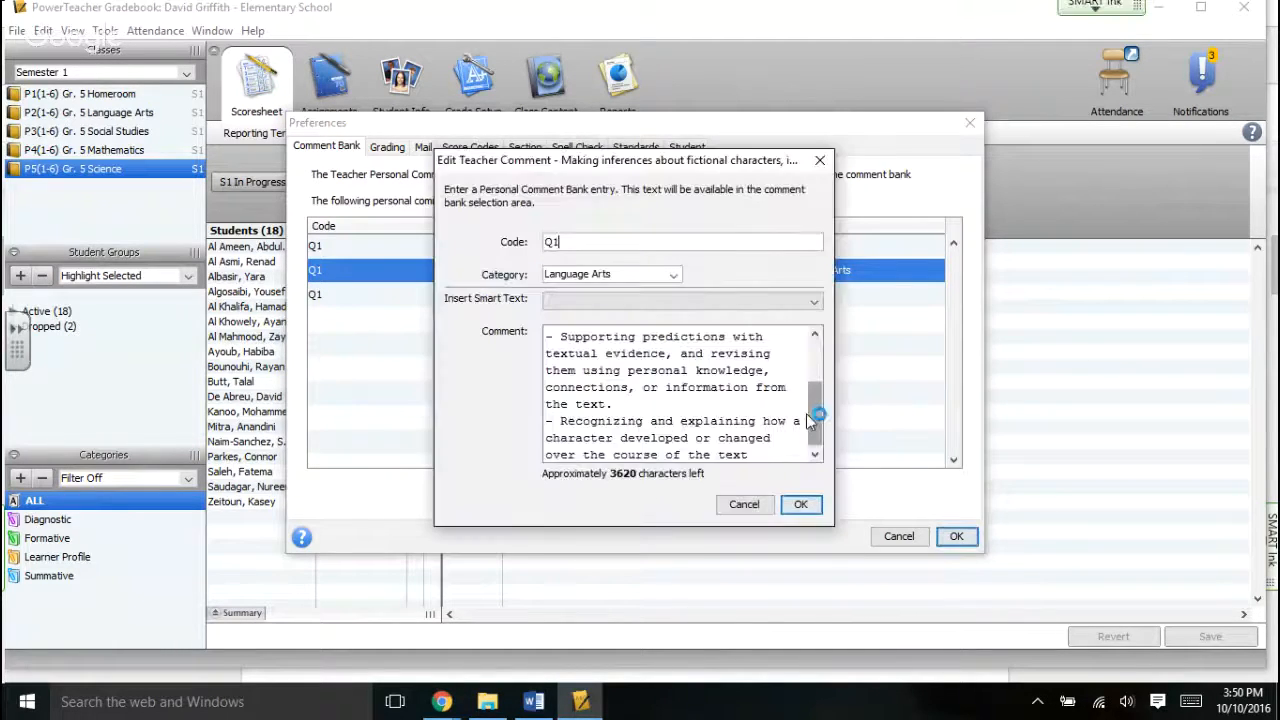
{"action": "mouse_move", "coordinate": [818, 420]}
{"action": "left_mouse_down"}
{"action": "mouse_move", "coordinate": [814, 366]}
{"action": "mouse_move", "coordinate": [823, 423]}
{"action": "left_mouse_up"}
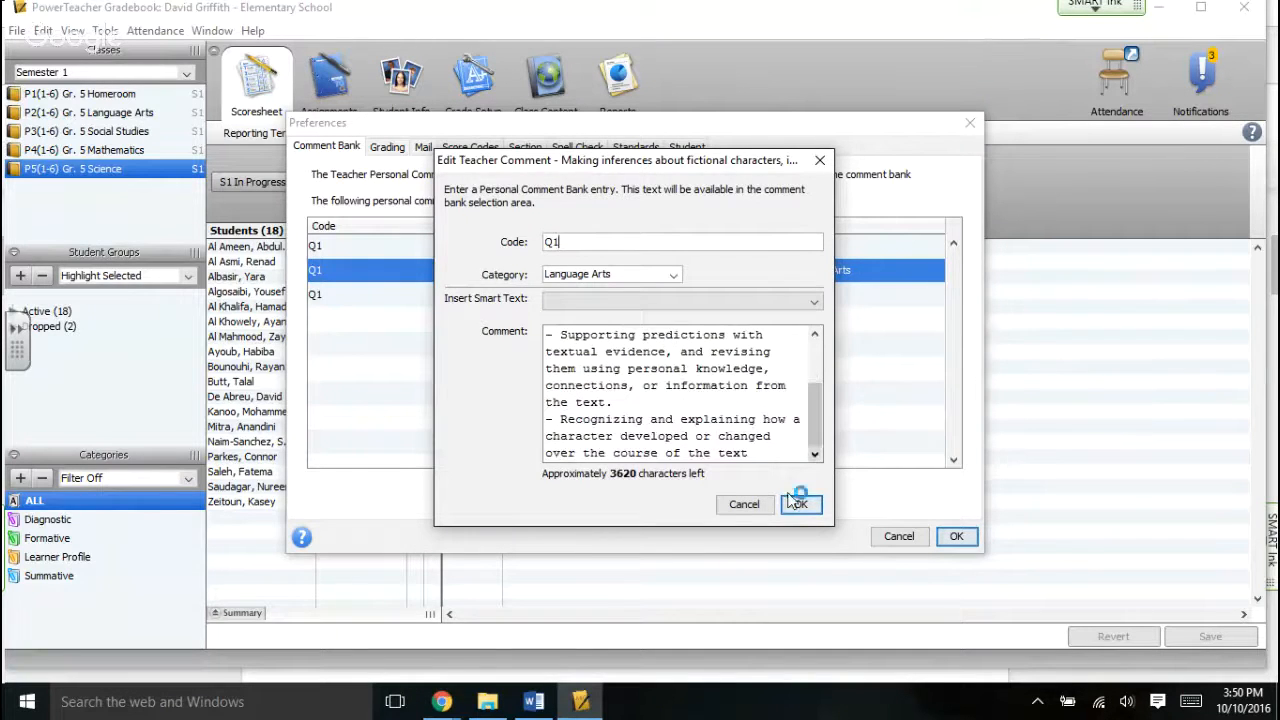
{"action": "left_click", "coordinate": [800, 506]}
{"action": "left_click", "coordinate": [956, 536]}
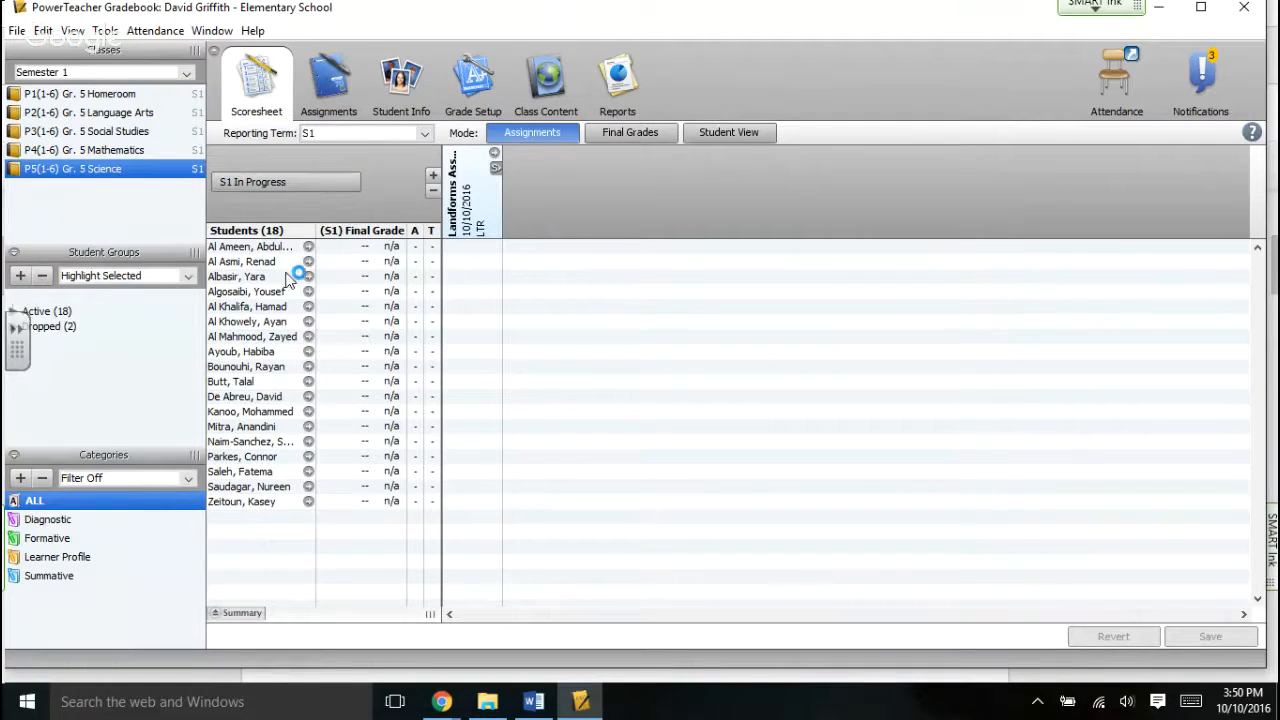
Open the Score Inspector on the S1 final grade of the first student in the Science class
{"action": "right_click", "coordinate": [356, 252]}
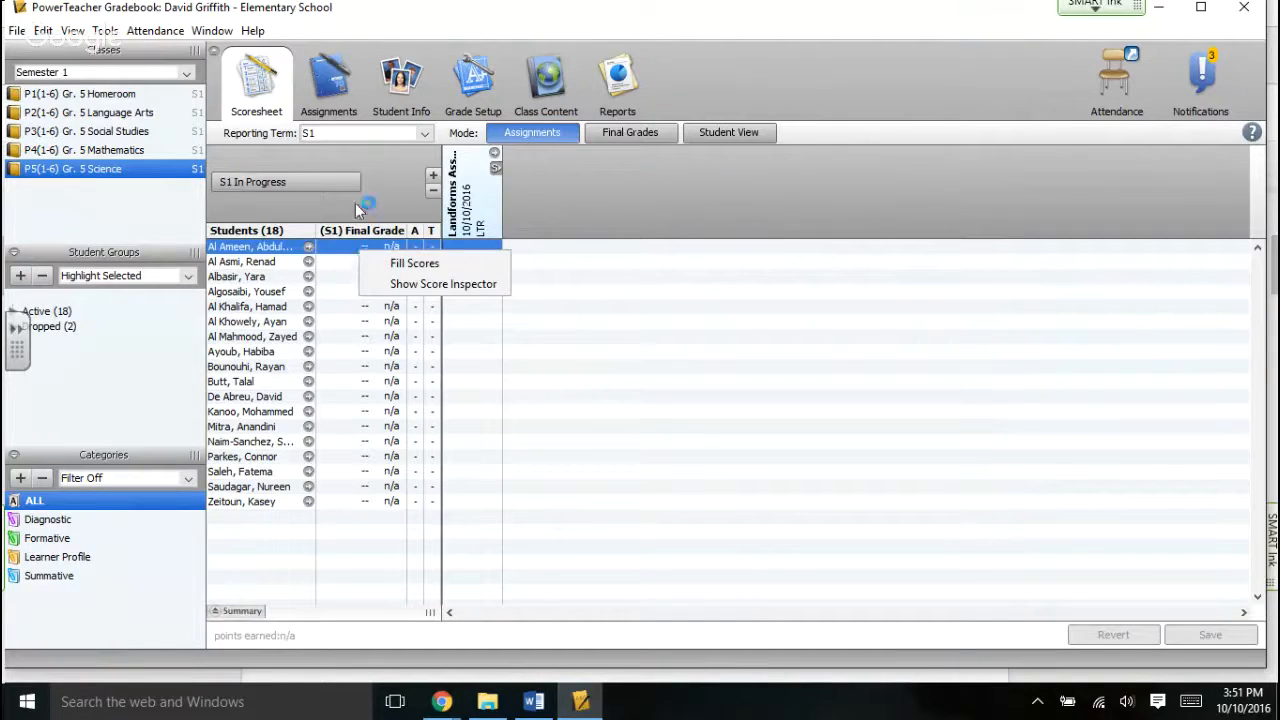
{"action": "left_click", "coordinate": [408, 285]}
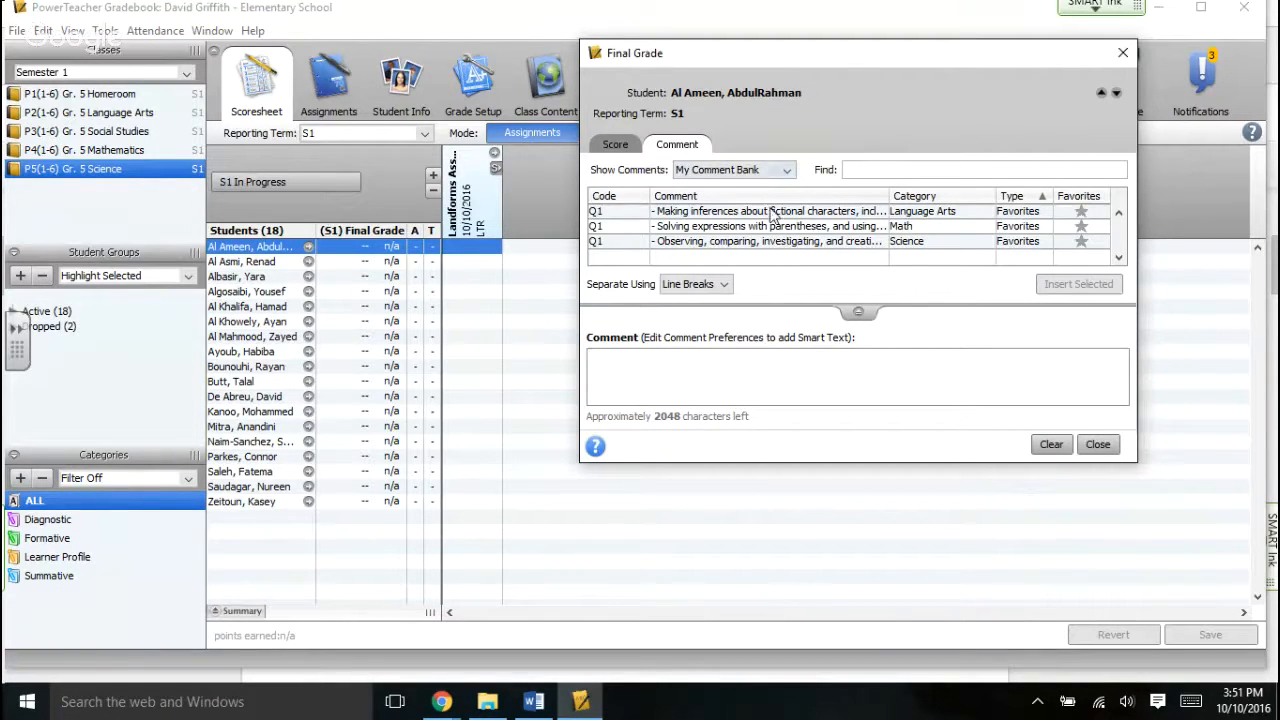
Examine the District Comment Bank, return to My Comment Bank, and compare the final grade's score and comment views
{"action": "left_click", "coordinate": [727, 174]}
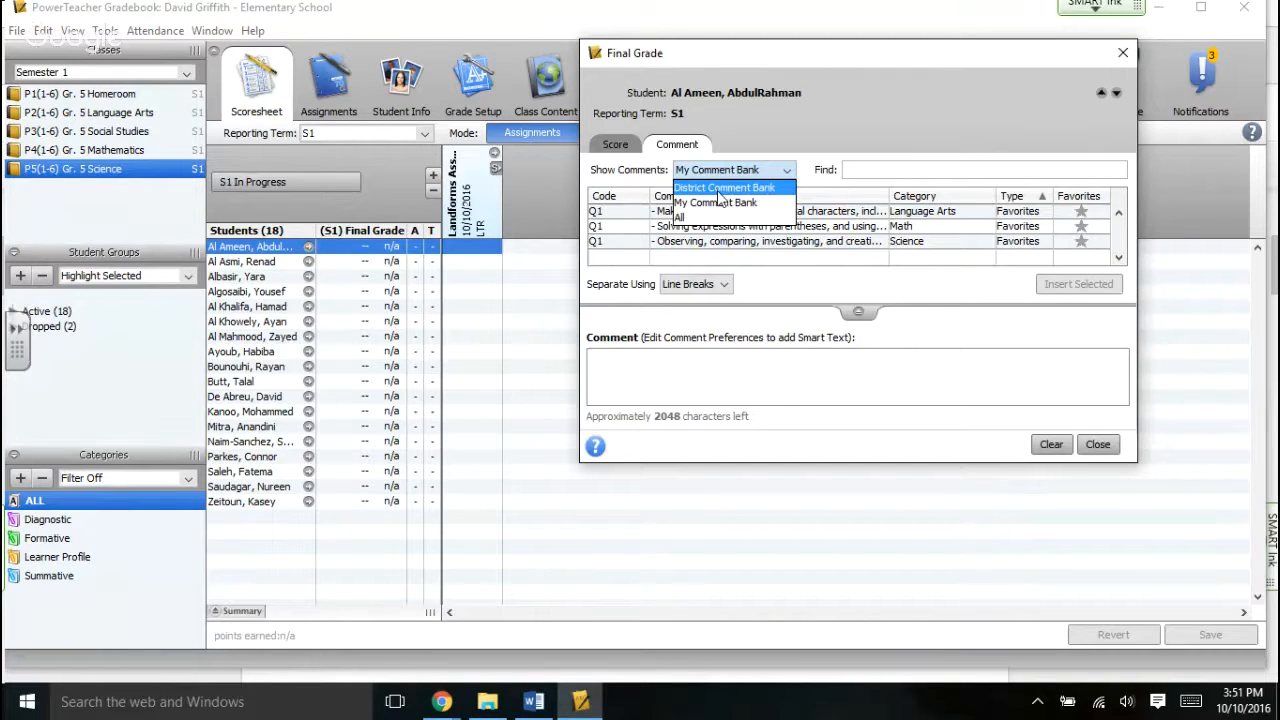
{"action": "left_click", "coordinate": [724, 189]}
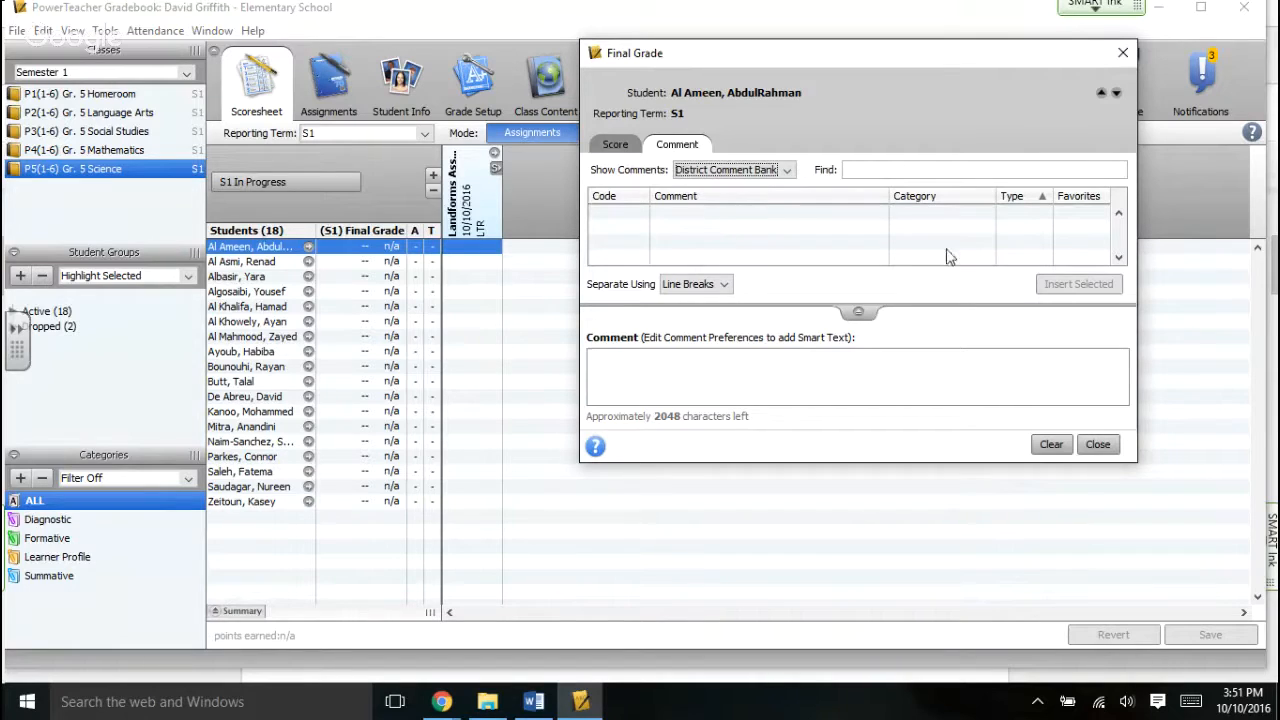
{"action": "left_click", "coordinate": [773, 176]}
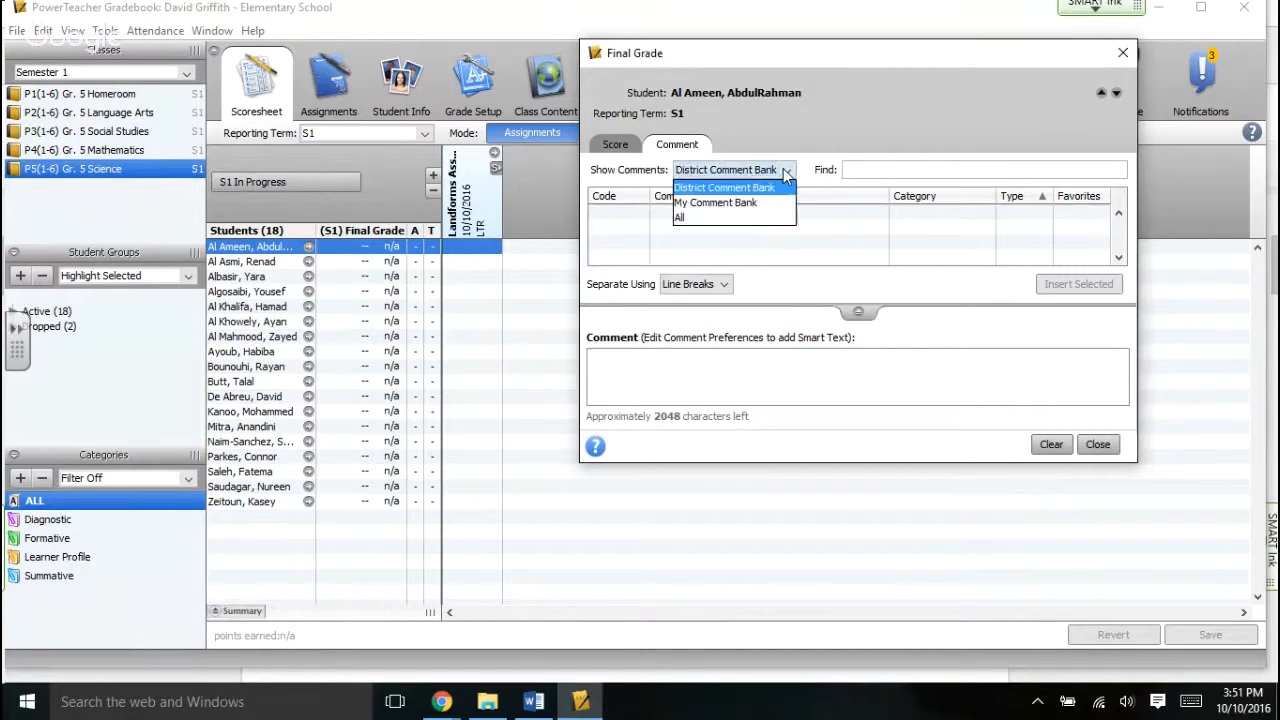
{"action": "left_click", "coordinate": [738, 206]}
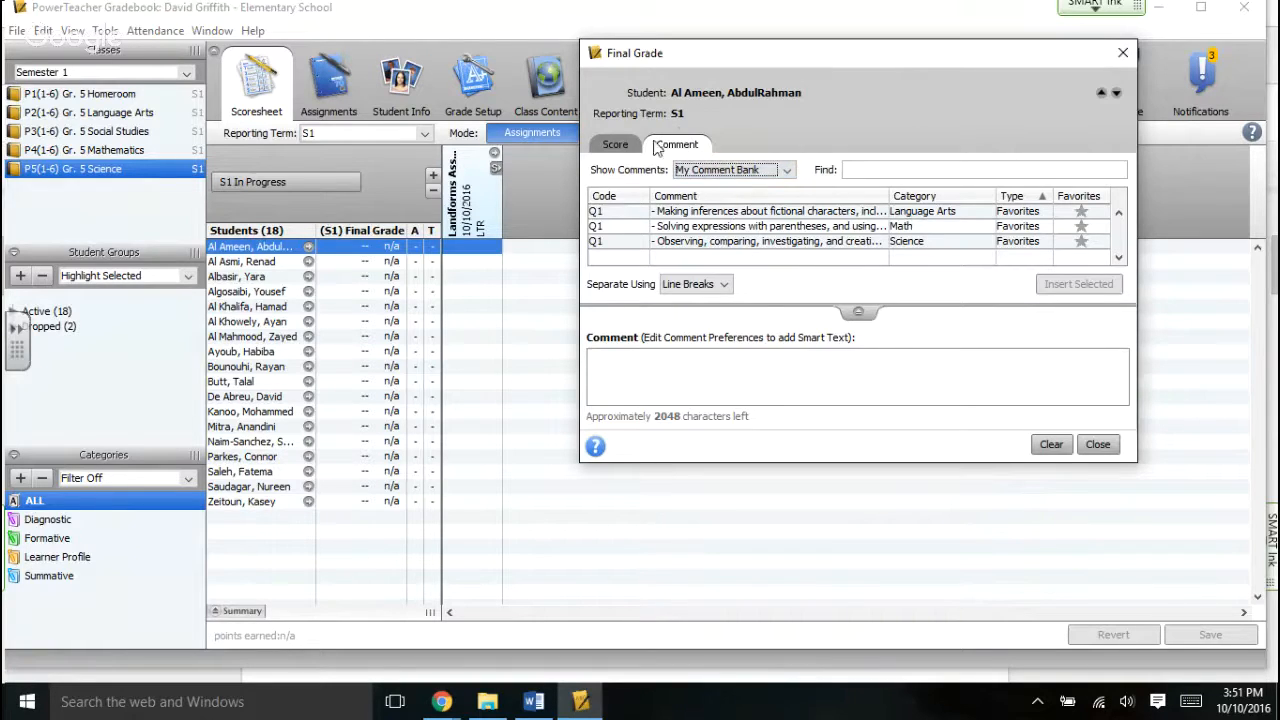
{"action": "left_click", "coordinate": [618, 146]}
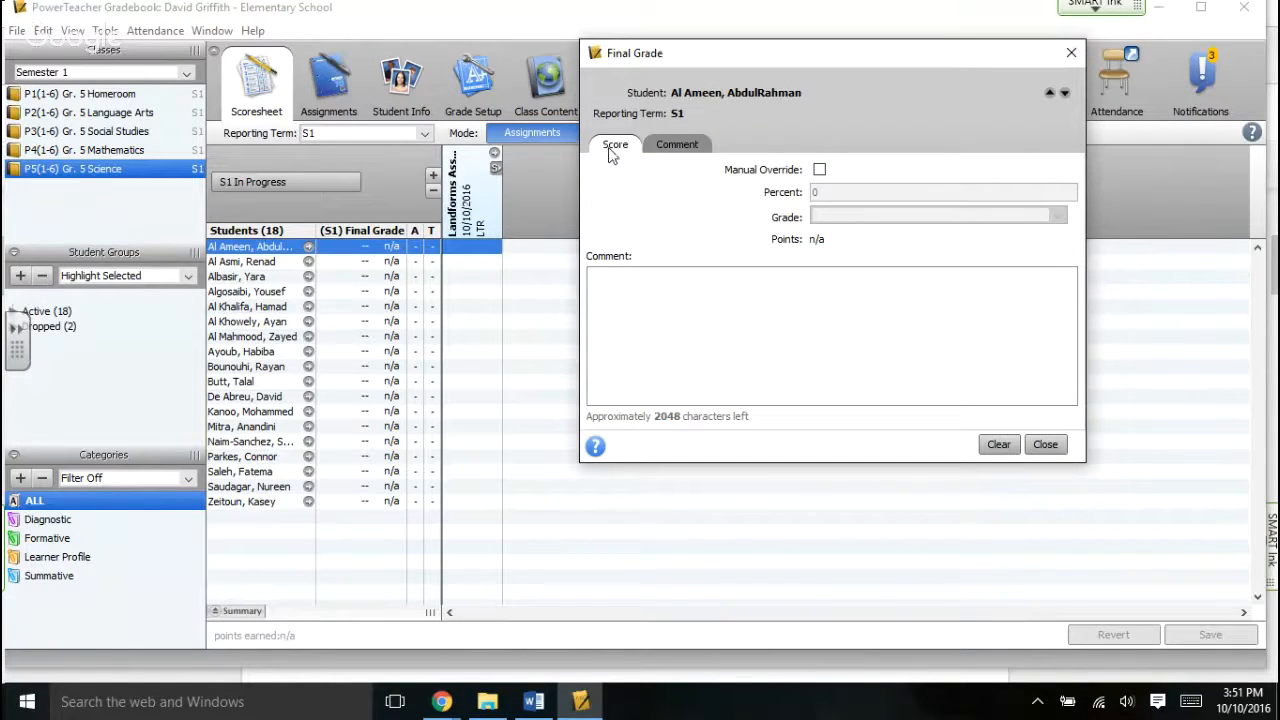
{"action": "left_click", "coordinate": [677, 145]}
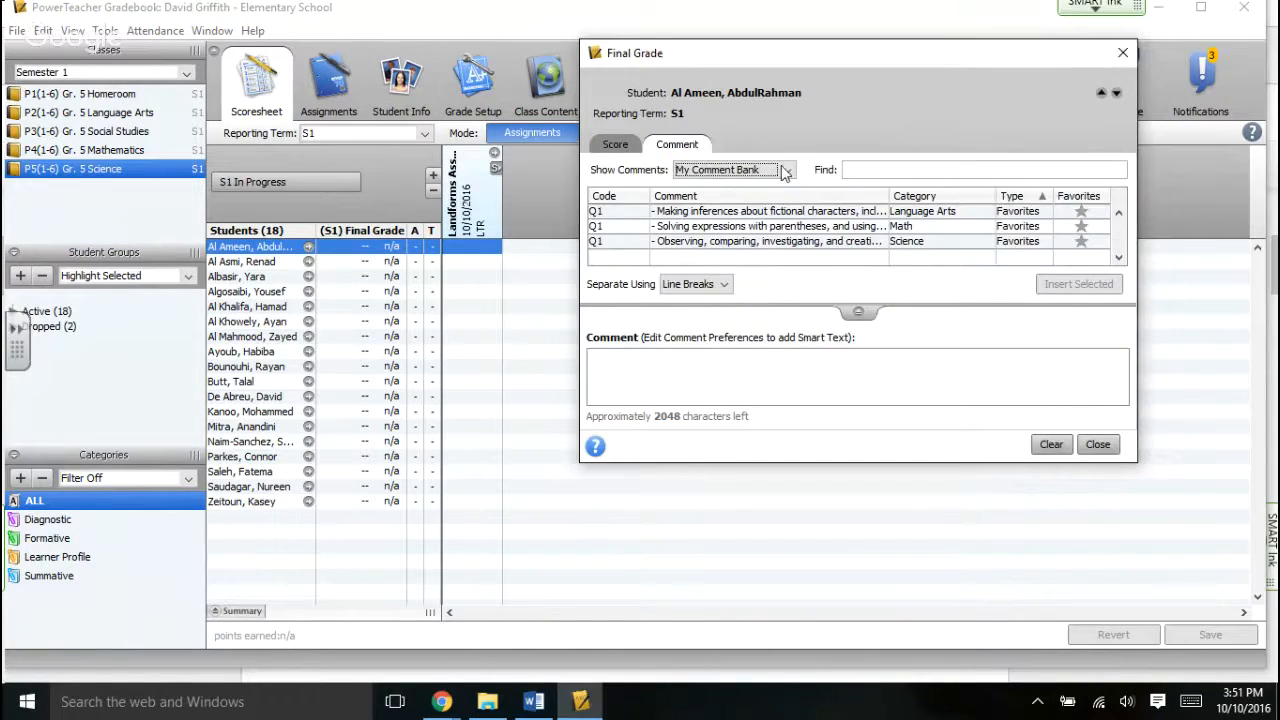
Insert the Q1 Science entry from My Comment Bank into the first student's S1 final grade comment and close the Final Grade window
{"action": "left_click", "coordinate": [836, 243]}
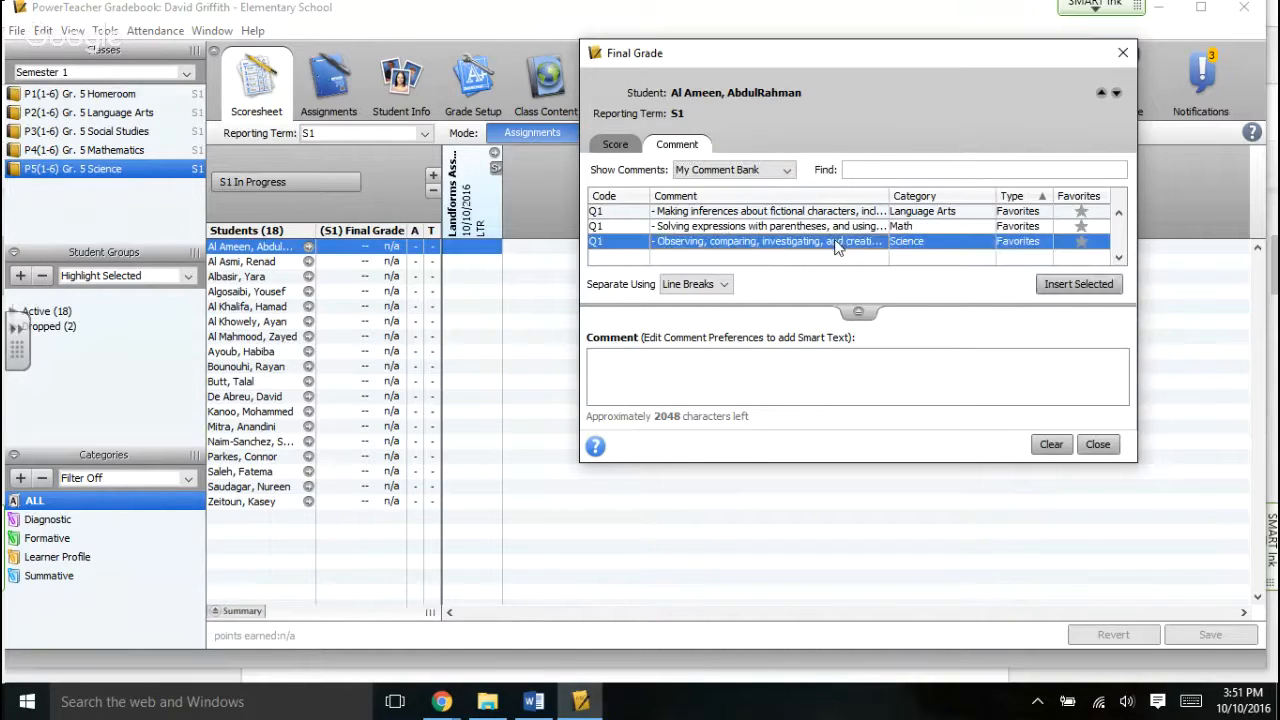
{"action": "left_click", "coordinate": [1052, 288]}
{"action": "key", "text": "ctrl+a"}
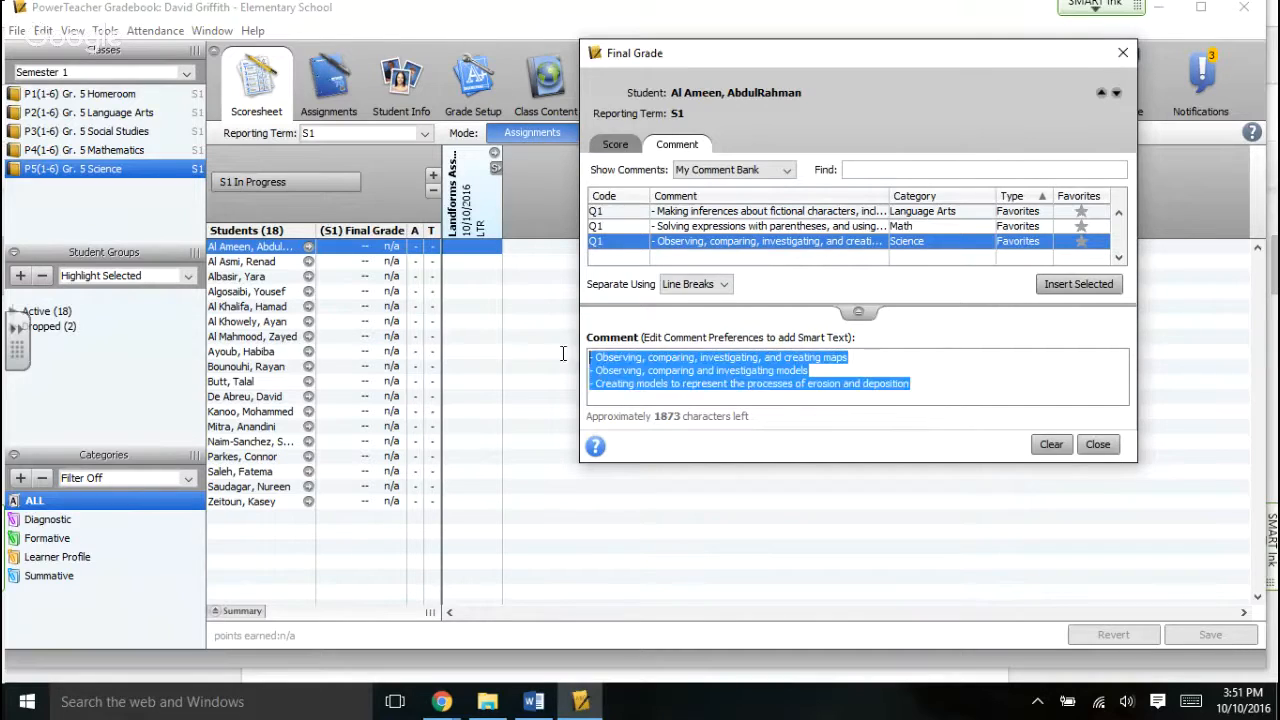
{"action": "left_click", "coordinate": [991, 393]}
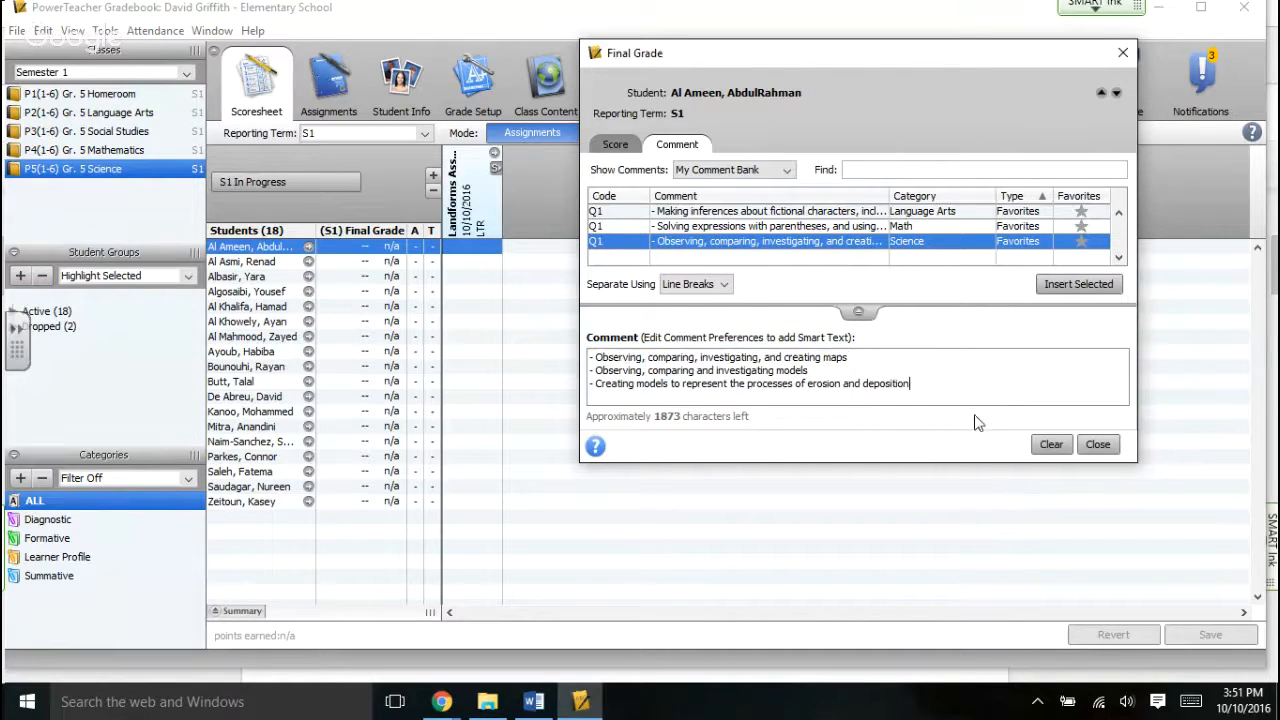
{"action": "left_click", "coordinate": [1097, 446]}
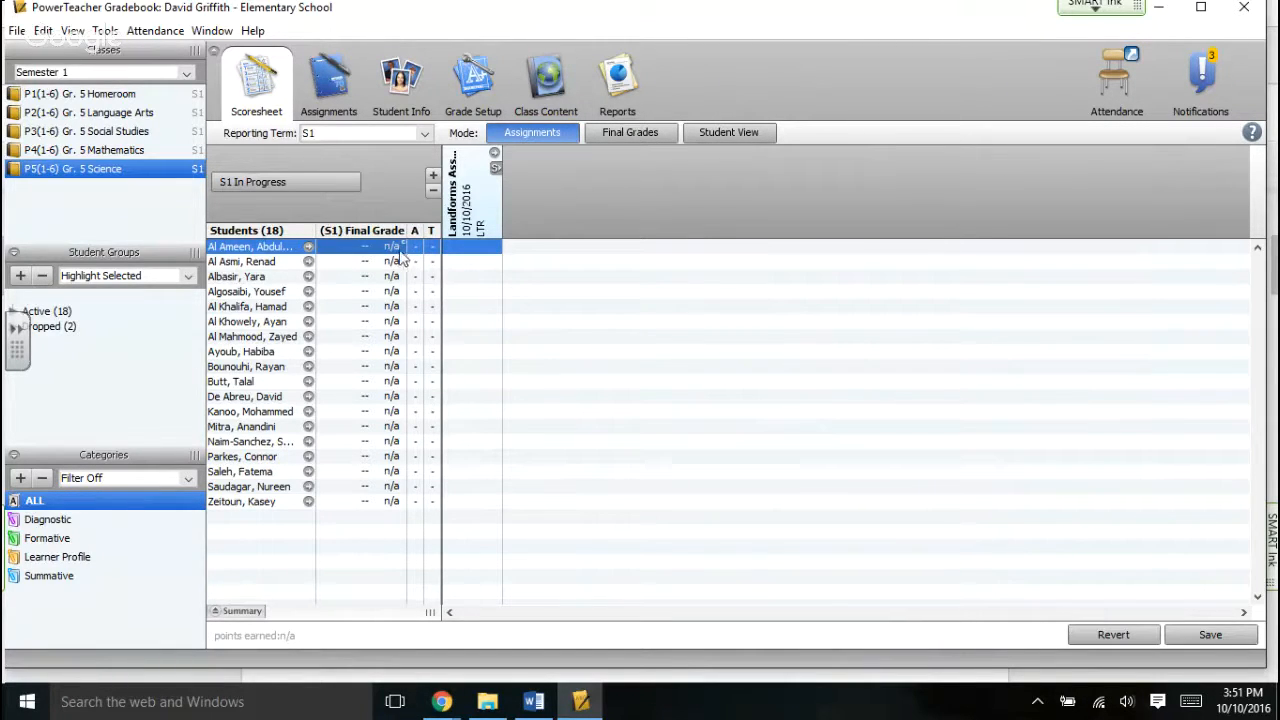
Reopen the Score Inspector on the first student's S1 final grade to check the stored comment, and close it again
{"action": "left_click", "coordinate": [365, 250]}
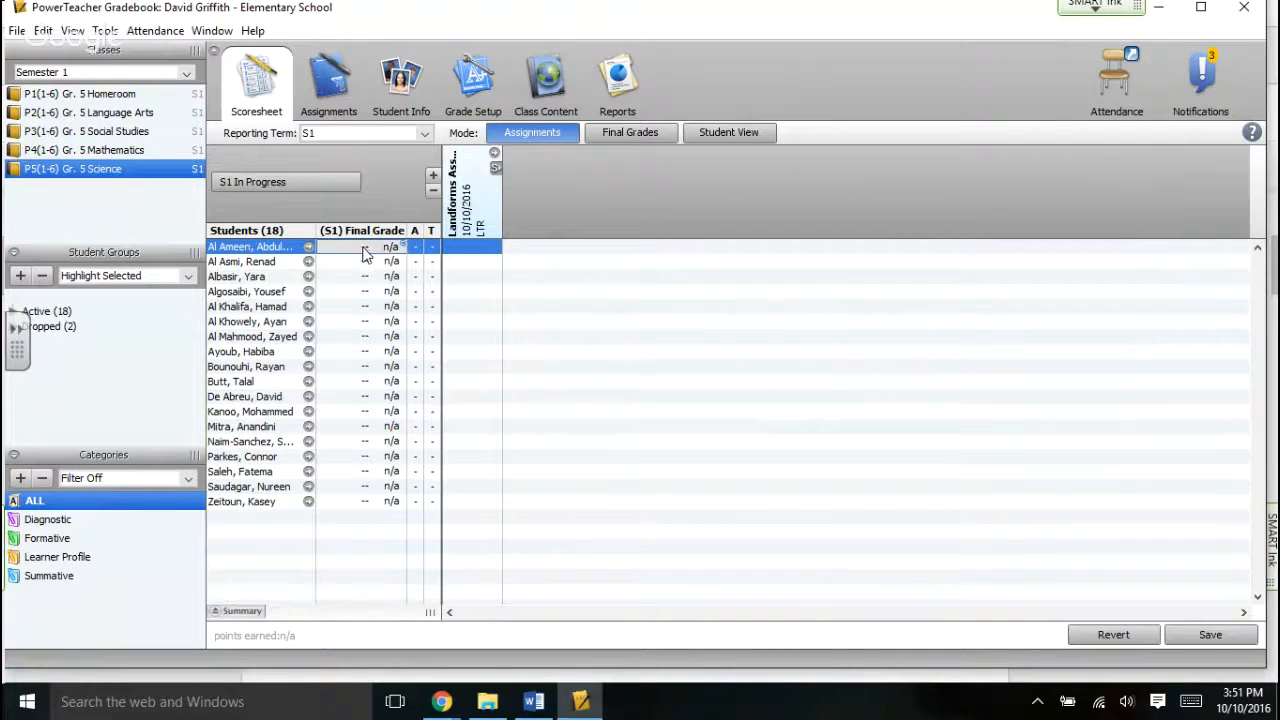
{"action": "right_click", "coordinate": [366, 251]}
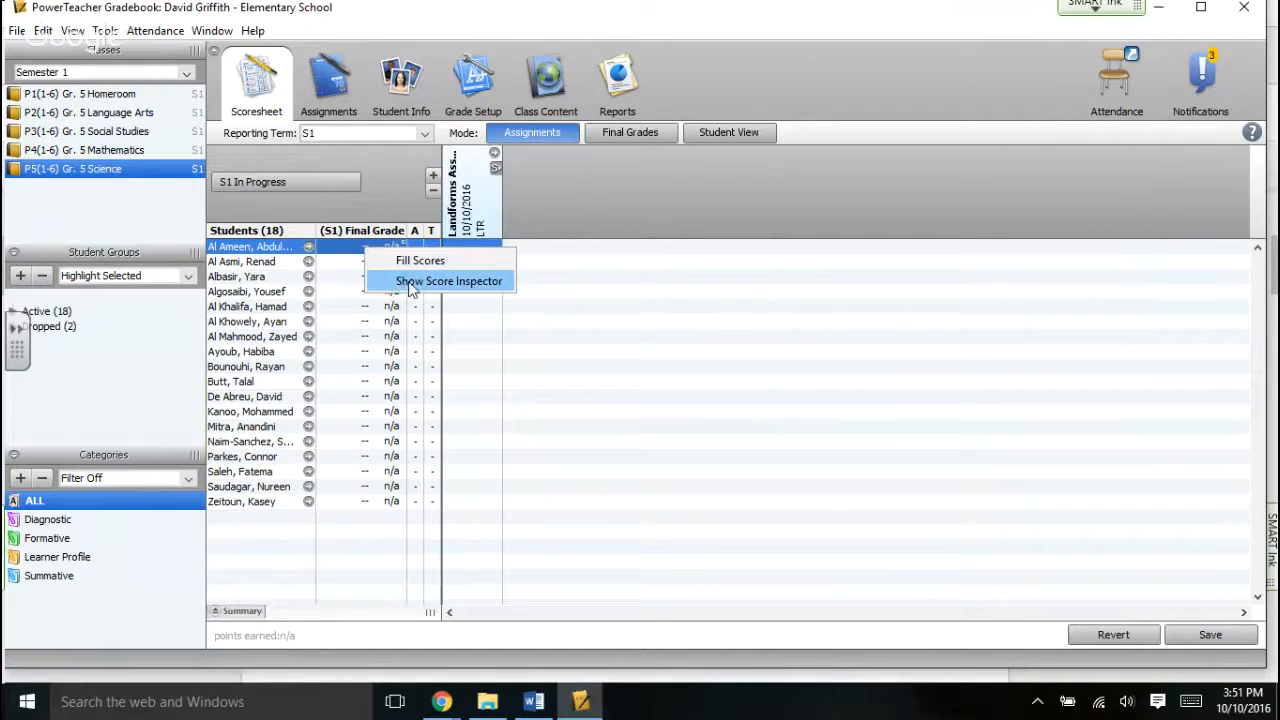
{"action": "left_click", "coordinate": [410, 284]}
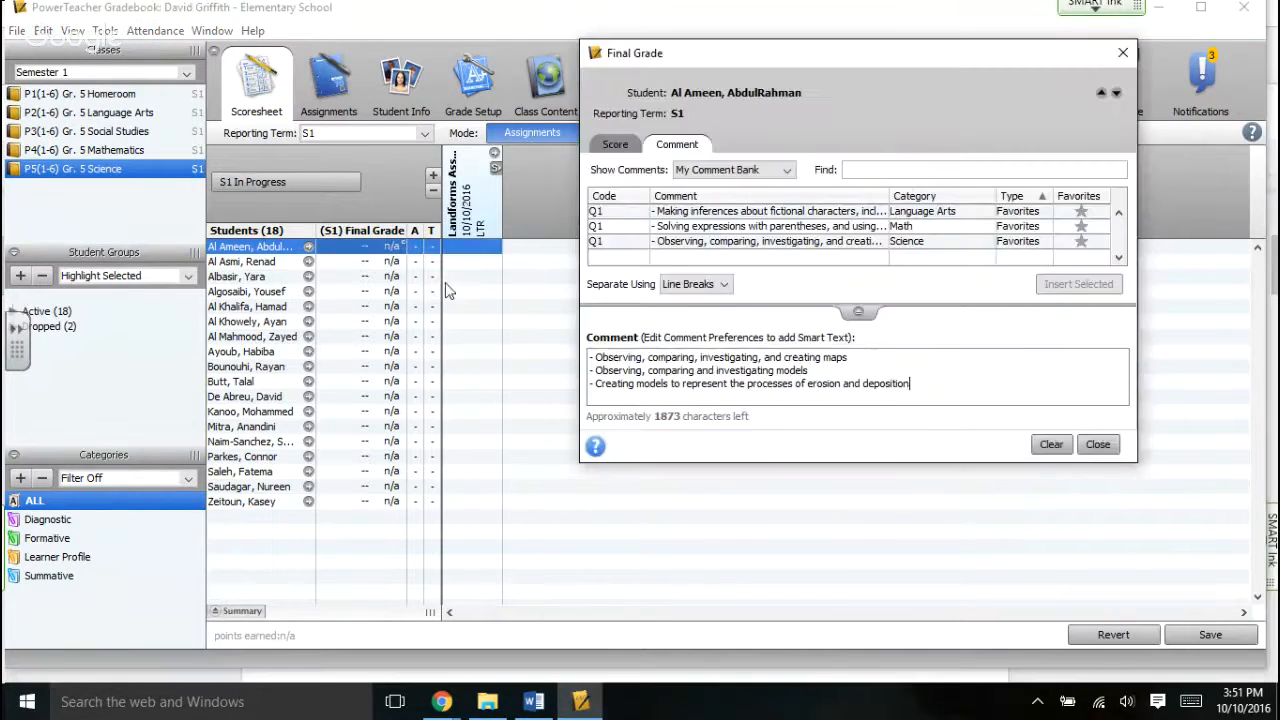
{"action": "left_click", "coordinate": [1098, 446]}
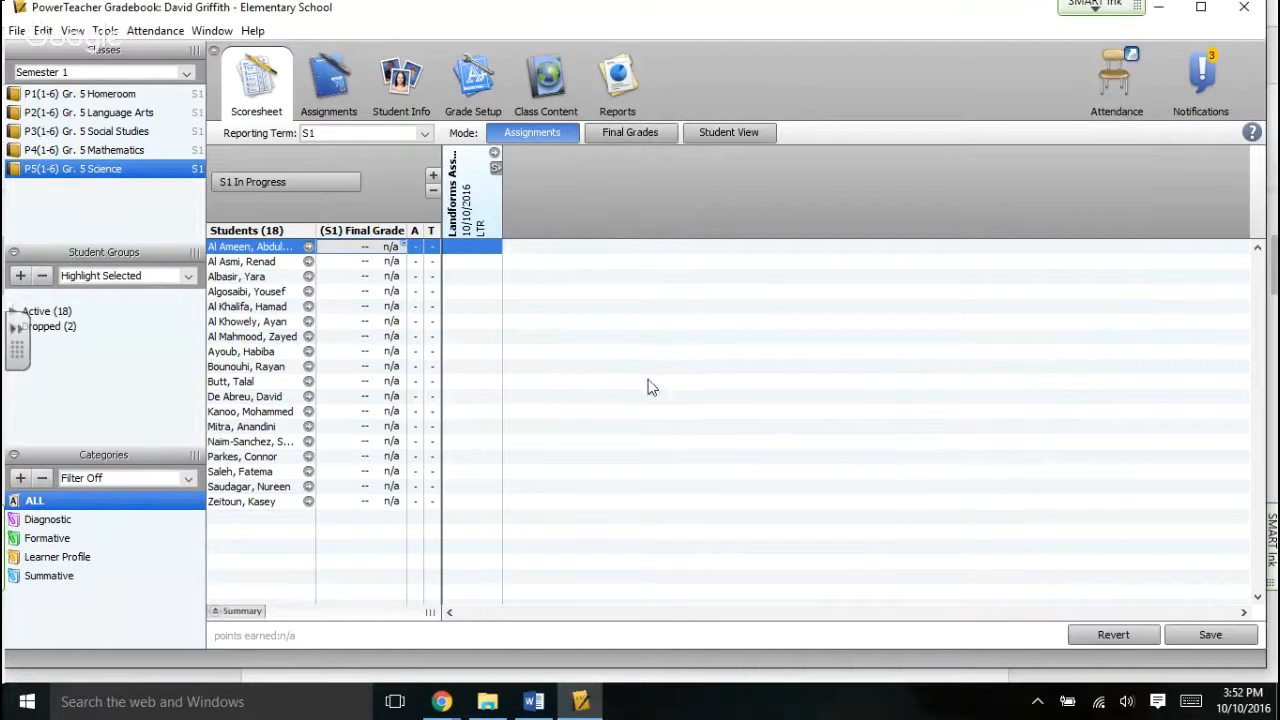